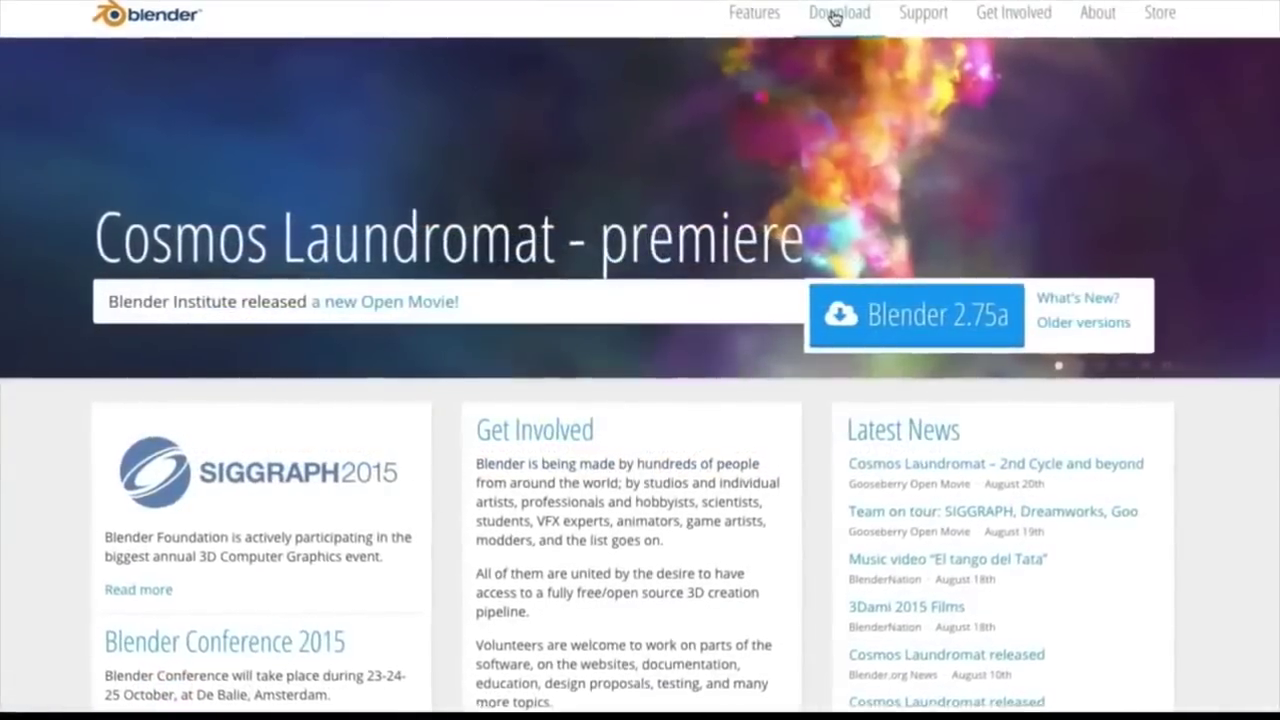
Go to the Blender 2.75a download page on blender.org.
left_click(836, 17)
Download the Blender 2.75a Mac OS X zip from a mirror, saving it to the Desktop.
scroll(618, 333, "down", 2)
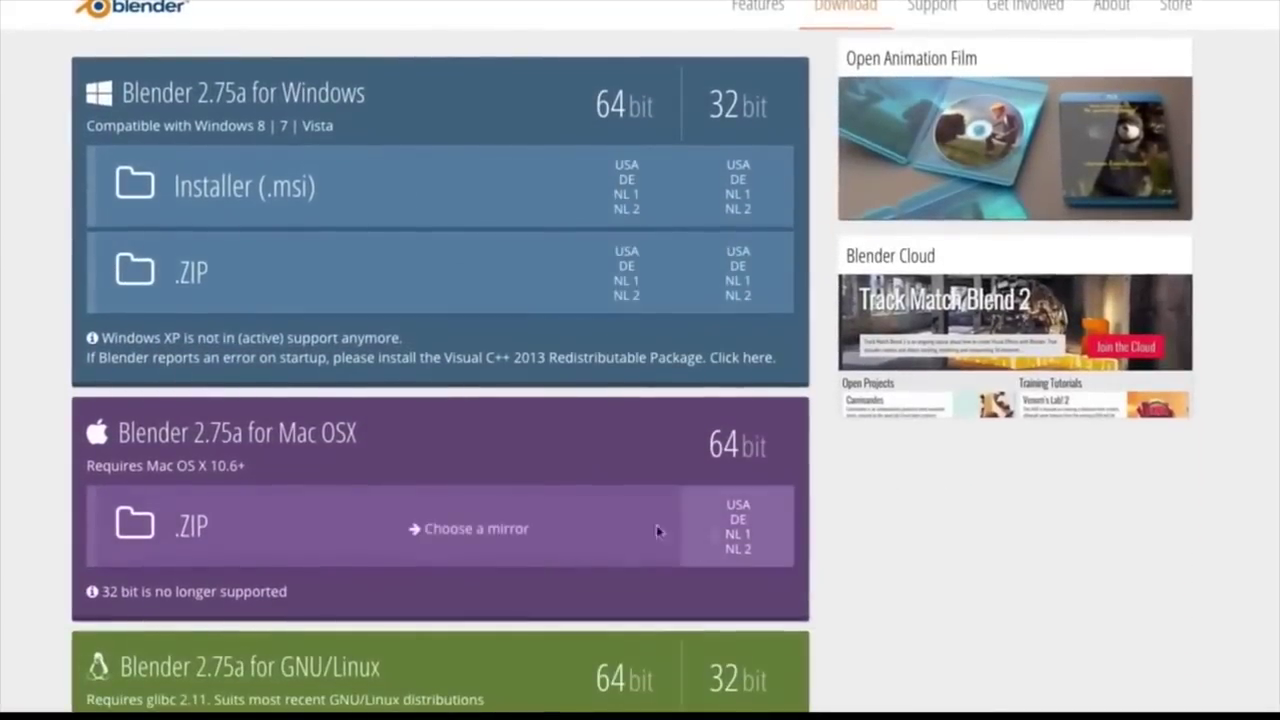
left_click(731, 518)
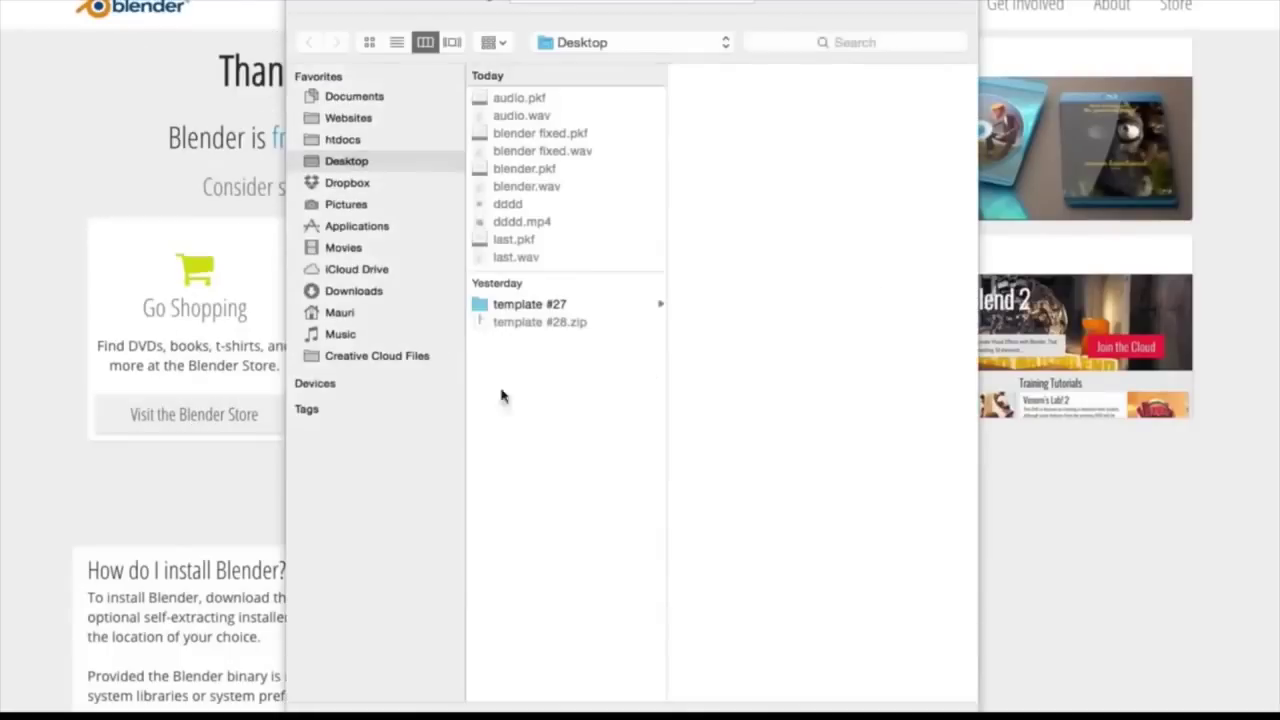
key("Return")
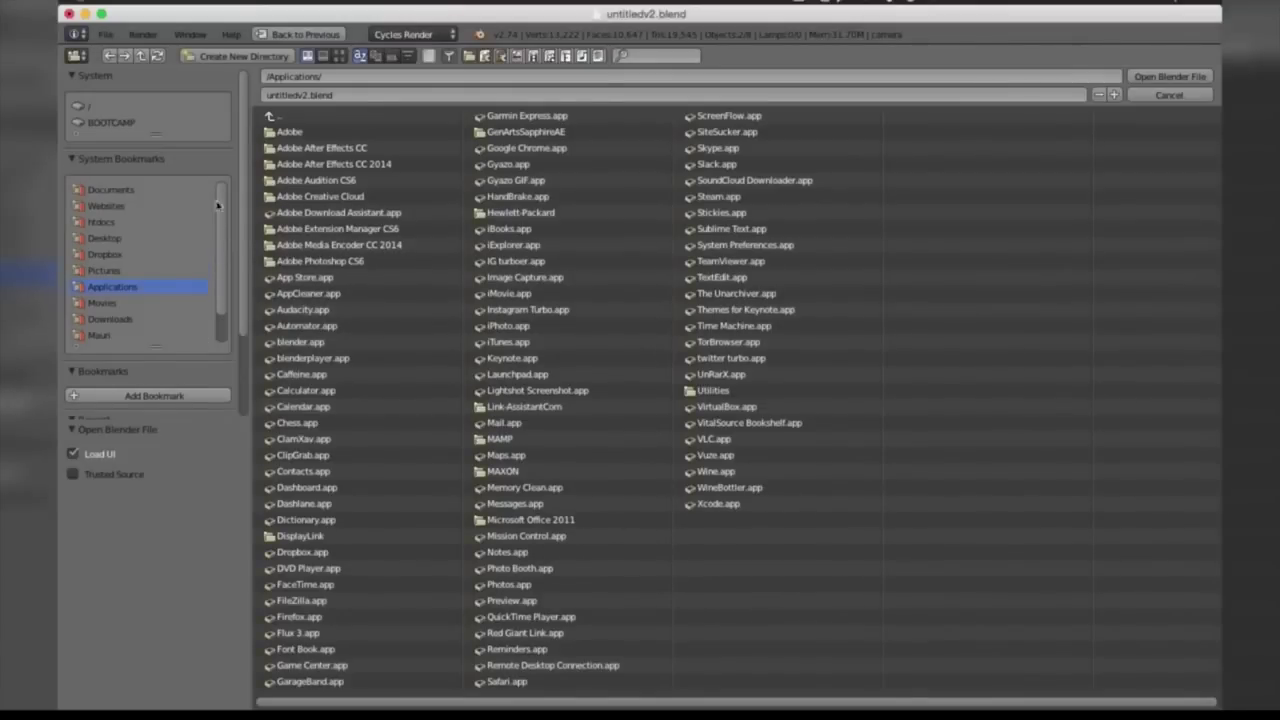
Open untitledv2.blend from Desktop/template #27 with Load UI unchecked.
left_click(106, 37)
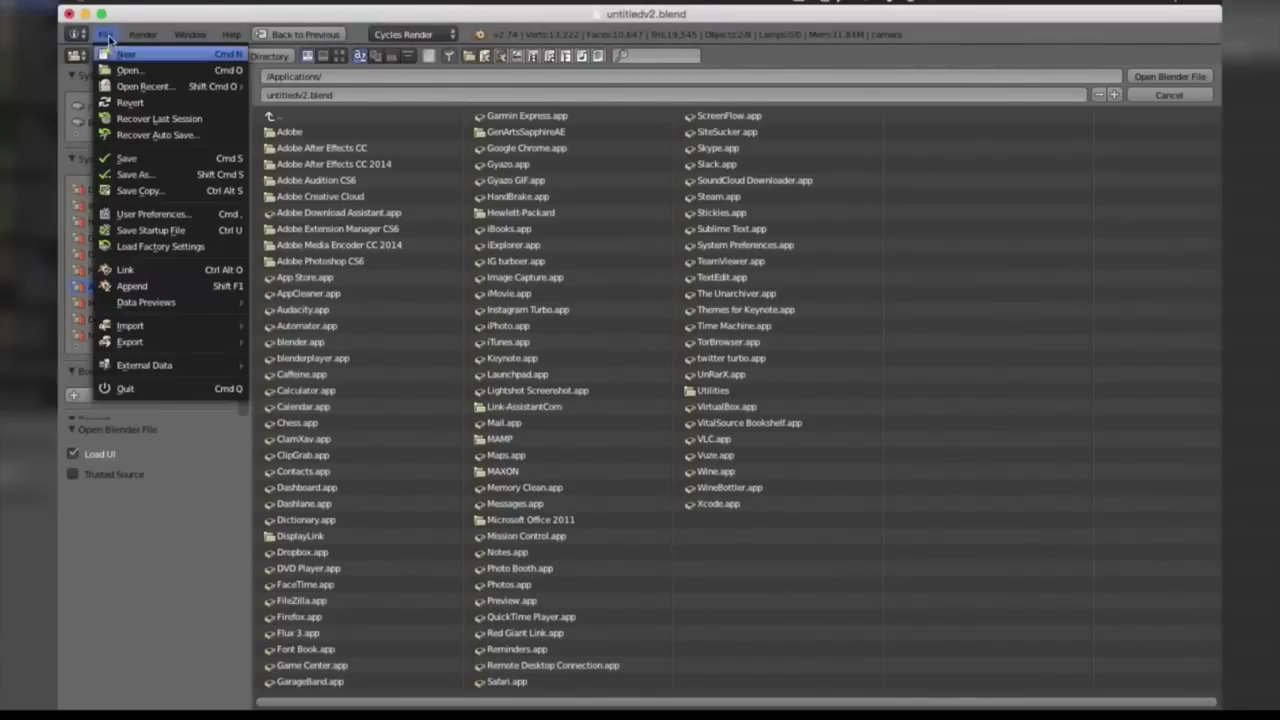
left_click(108, 38)
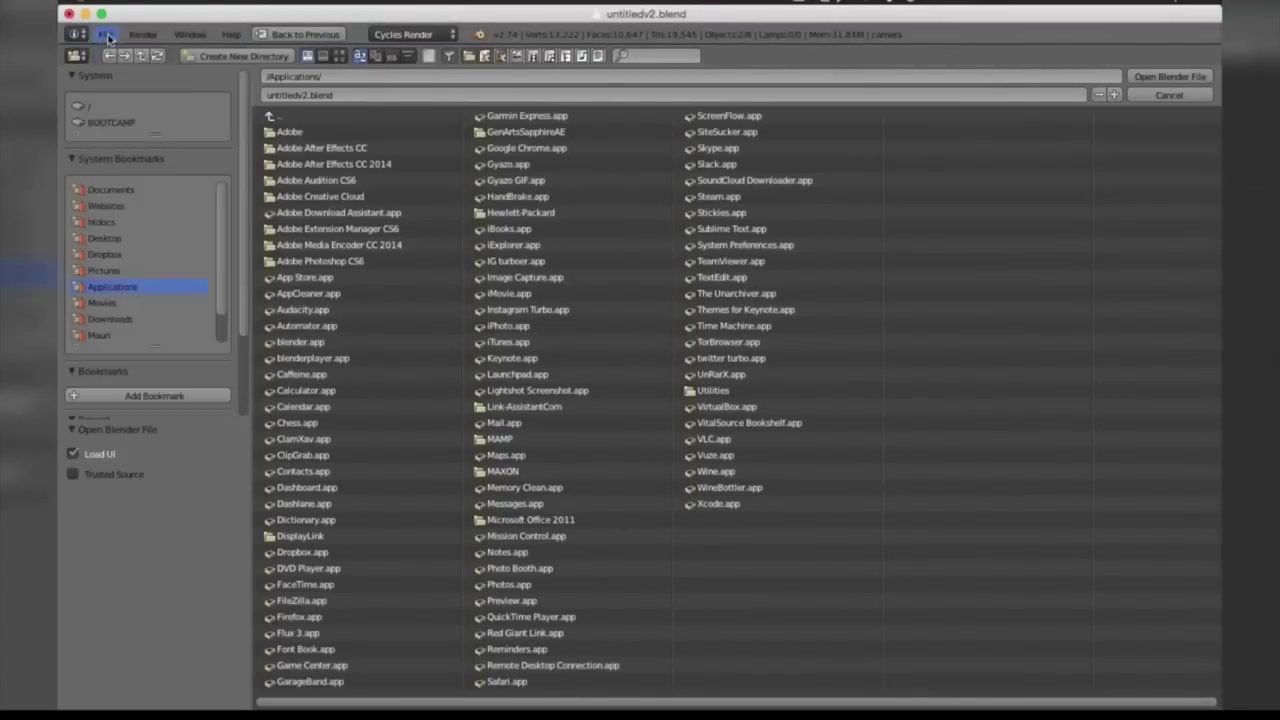
left_click(104, 238)
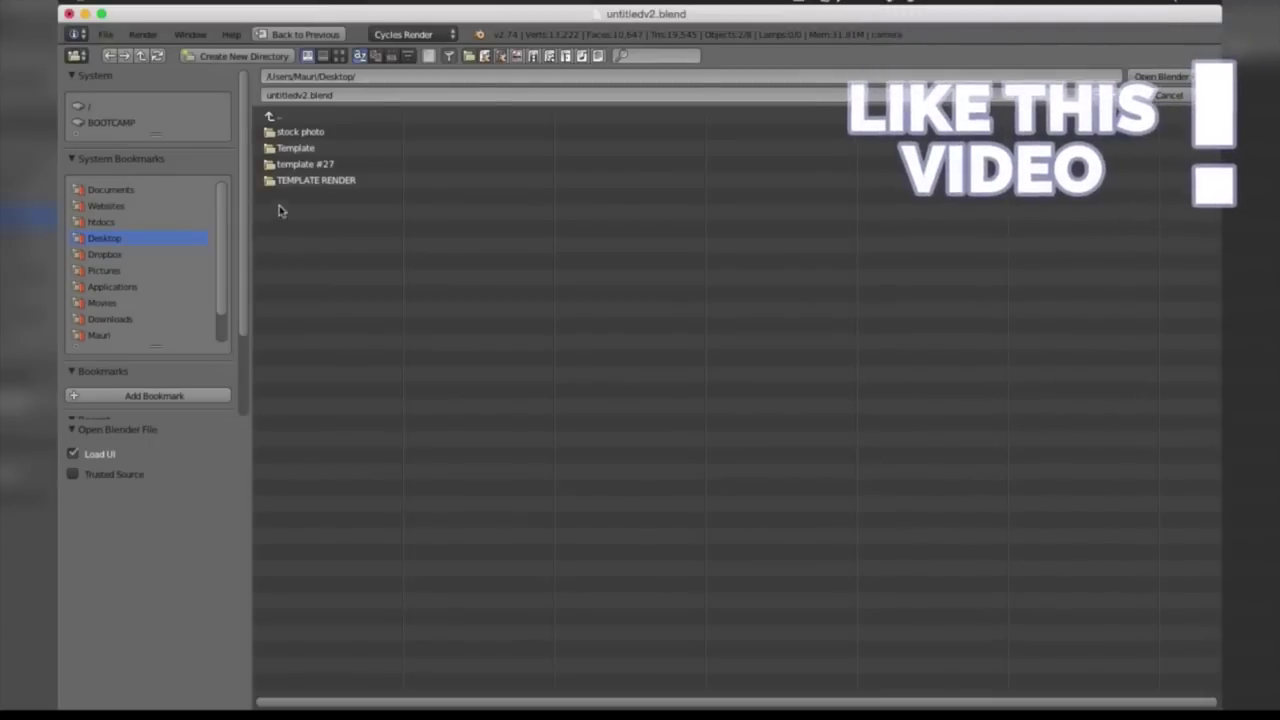
left_click(276, 164)
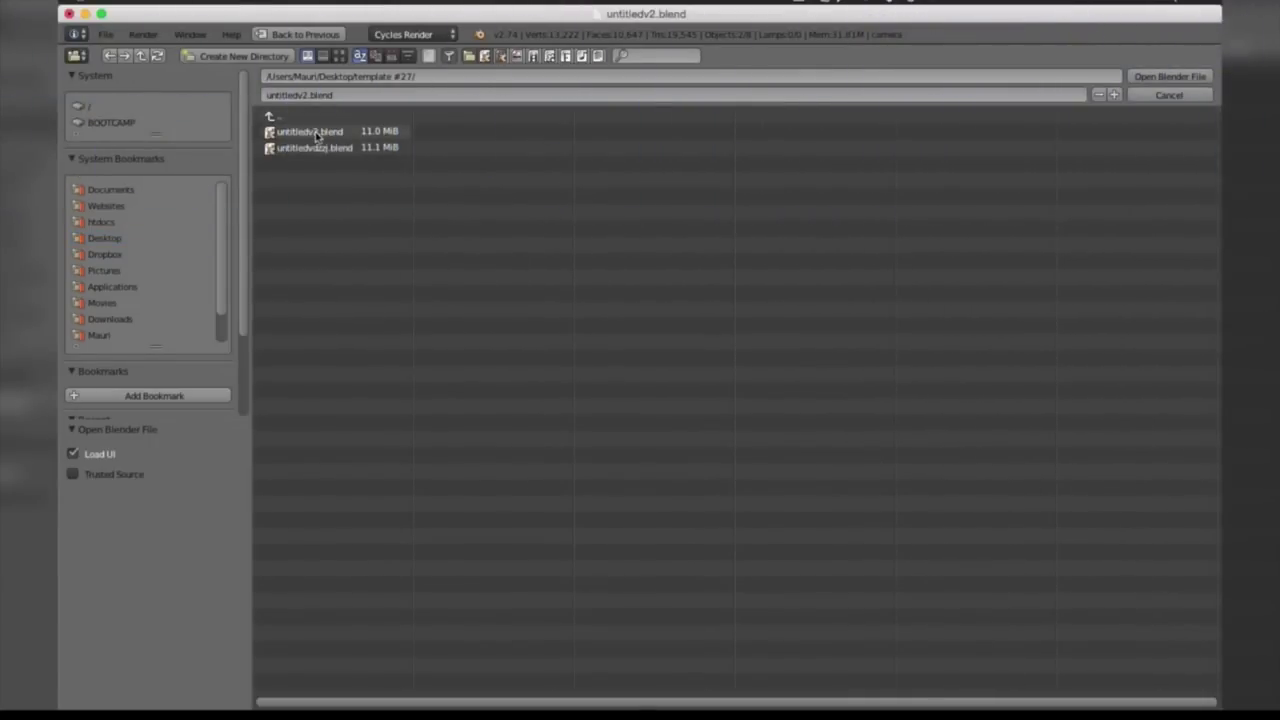
left_click(317, 136)
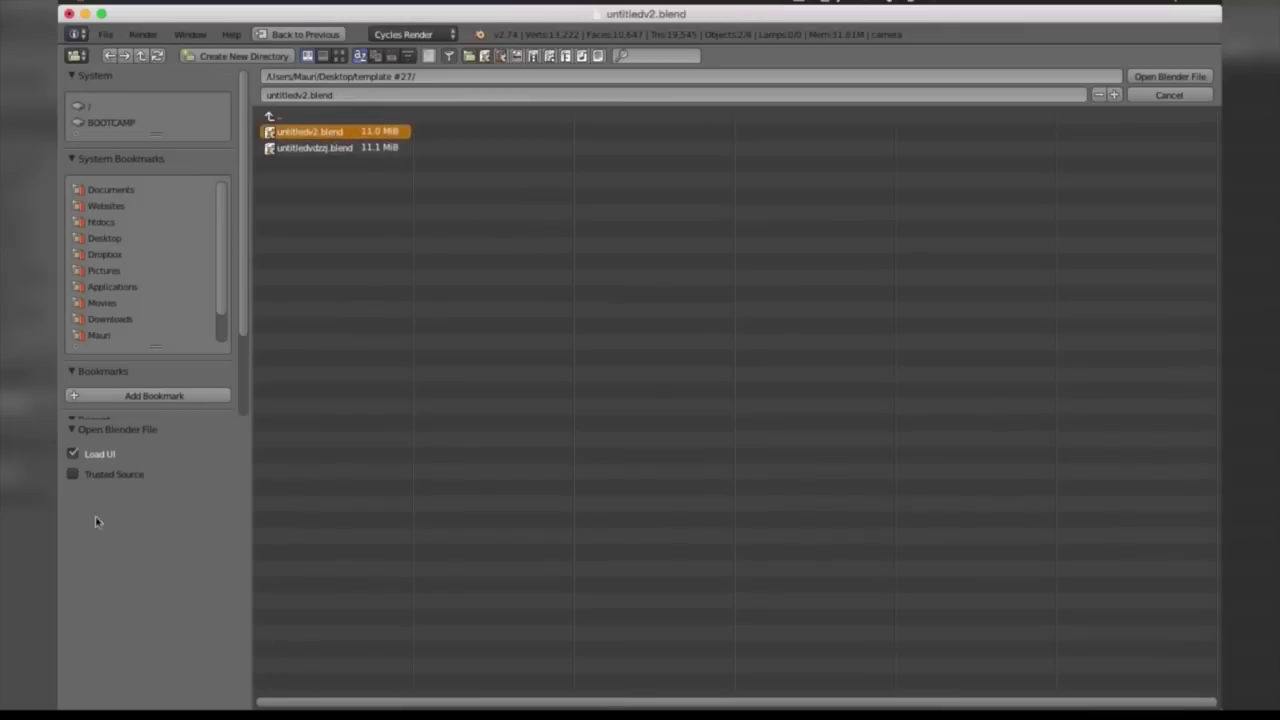
left_click(92, 457)
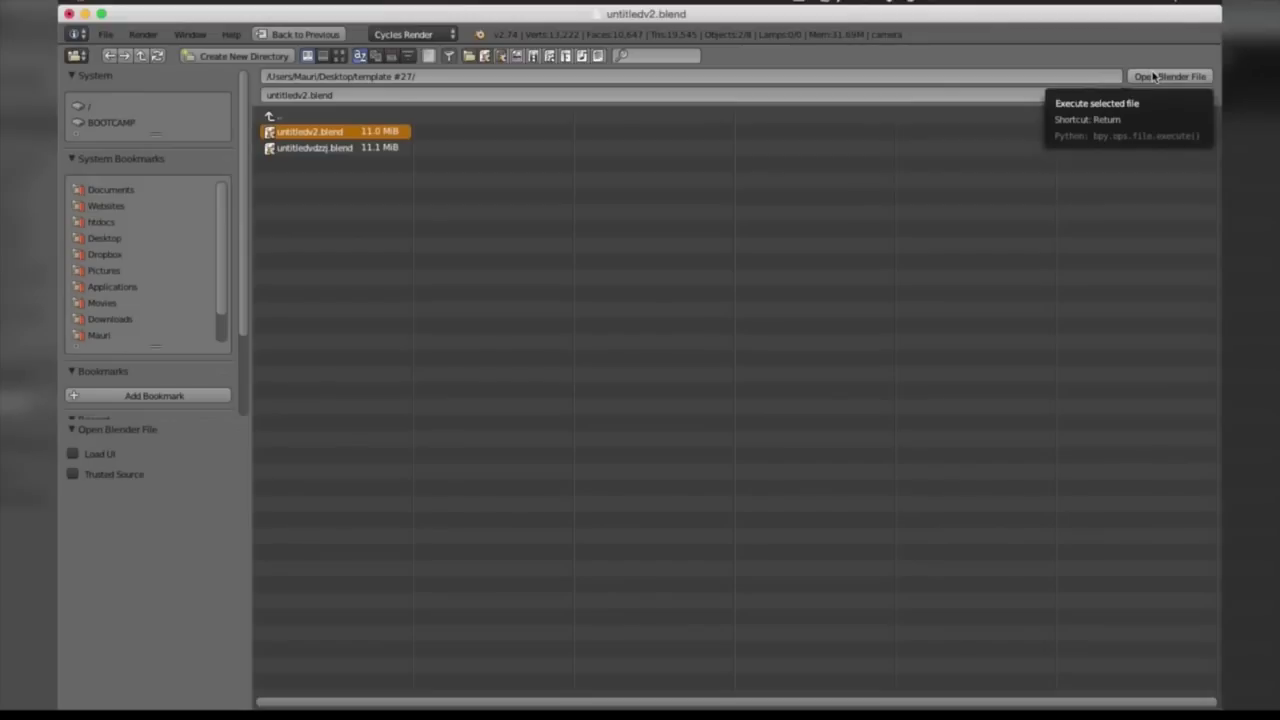
left_click(1153, 77)
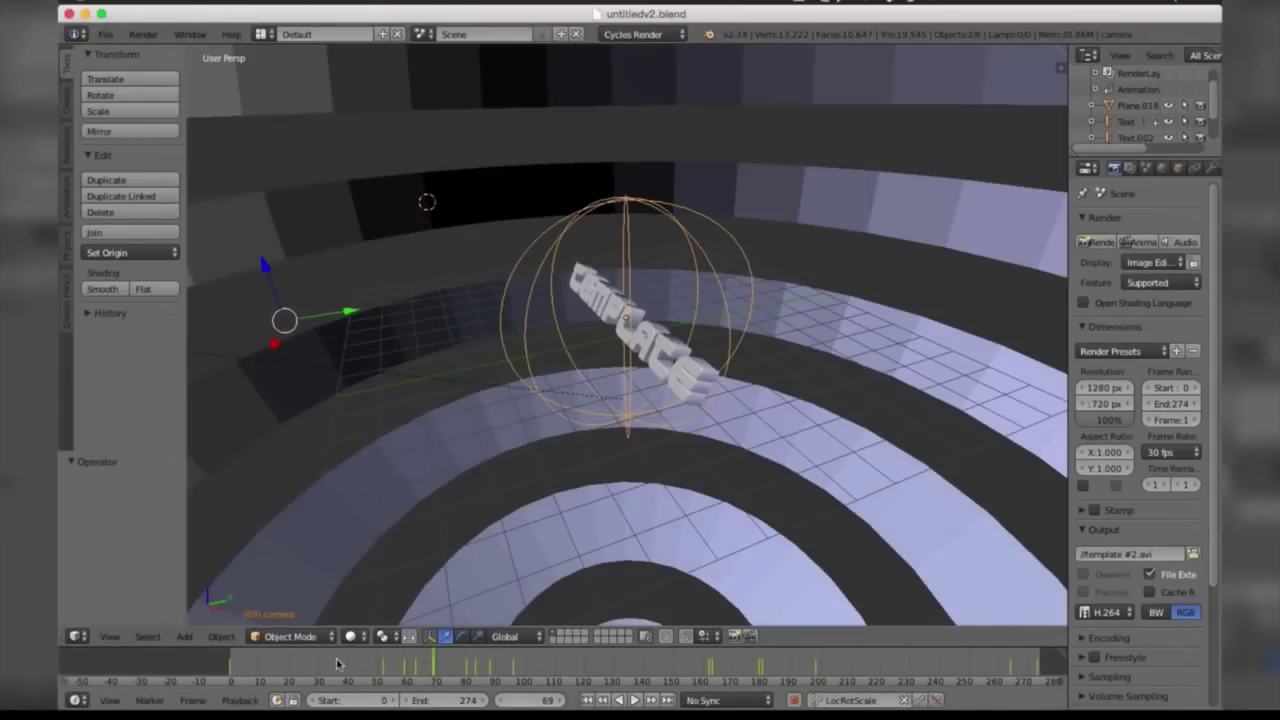
left_click(745, 460)
right_click(514, 337)
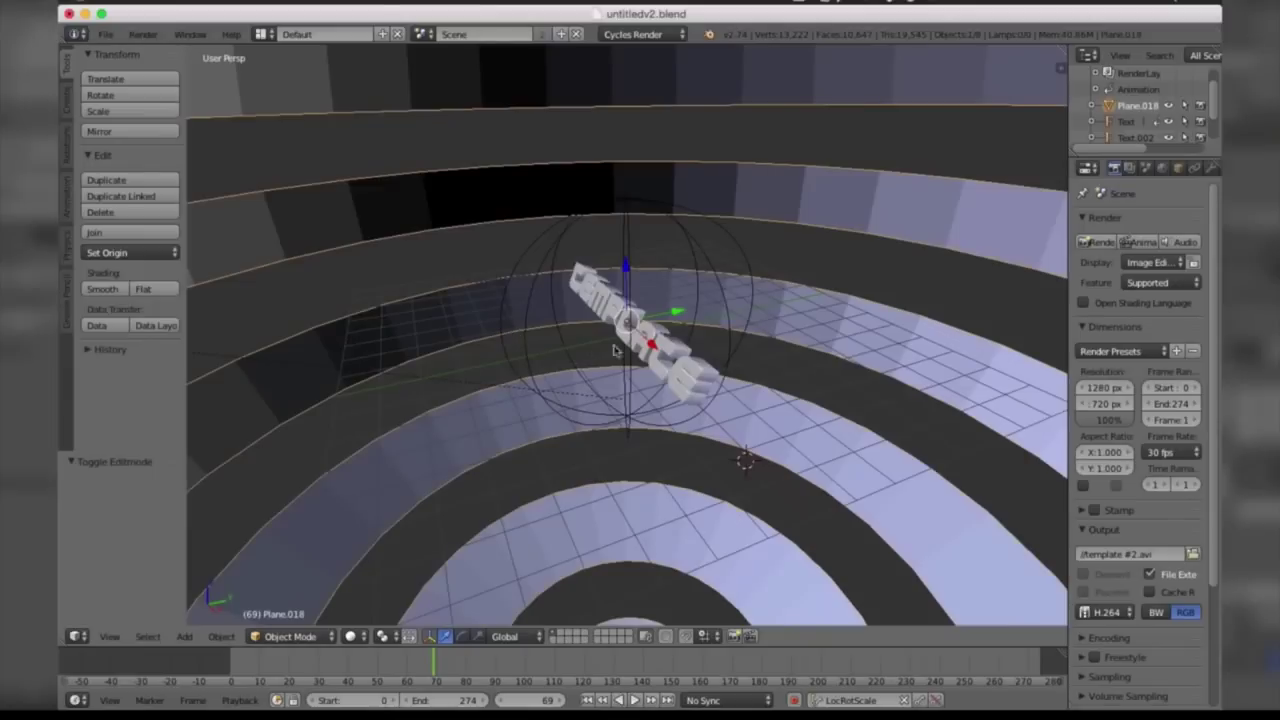
Edit the Text object, deleting a letter and inserting D.
right_click(675, 382)
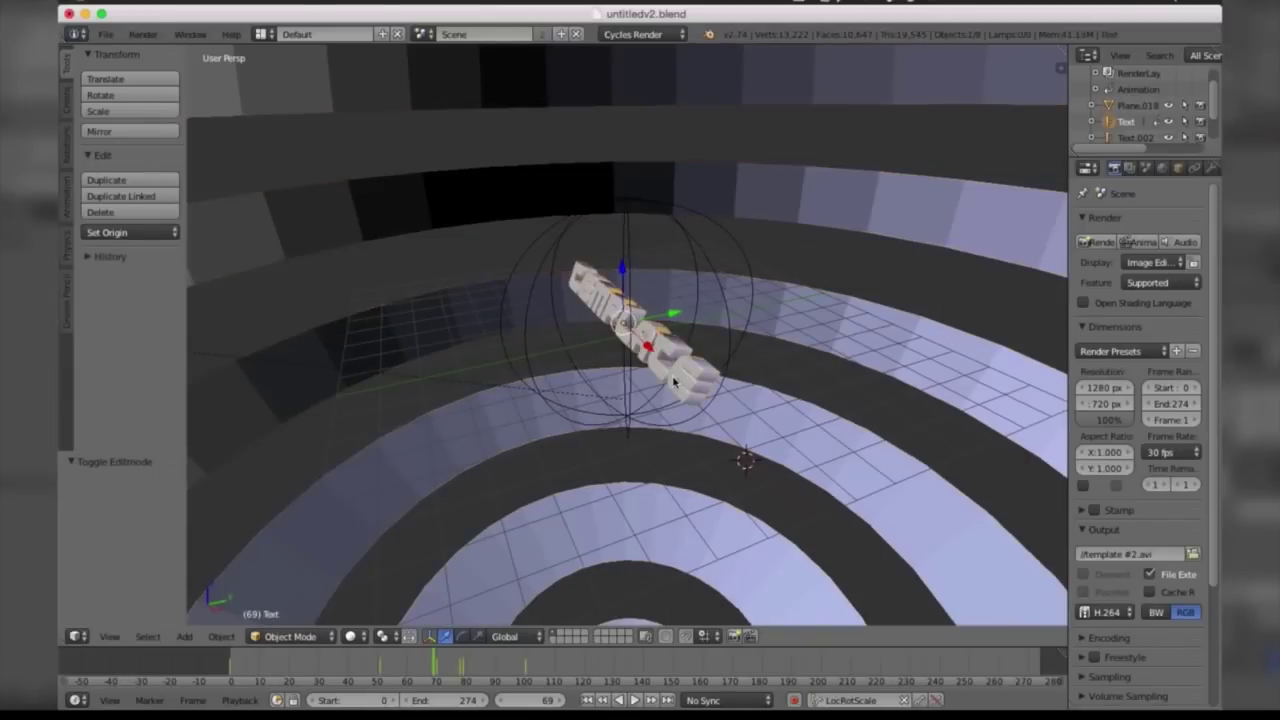
key("Tab")
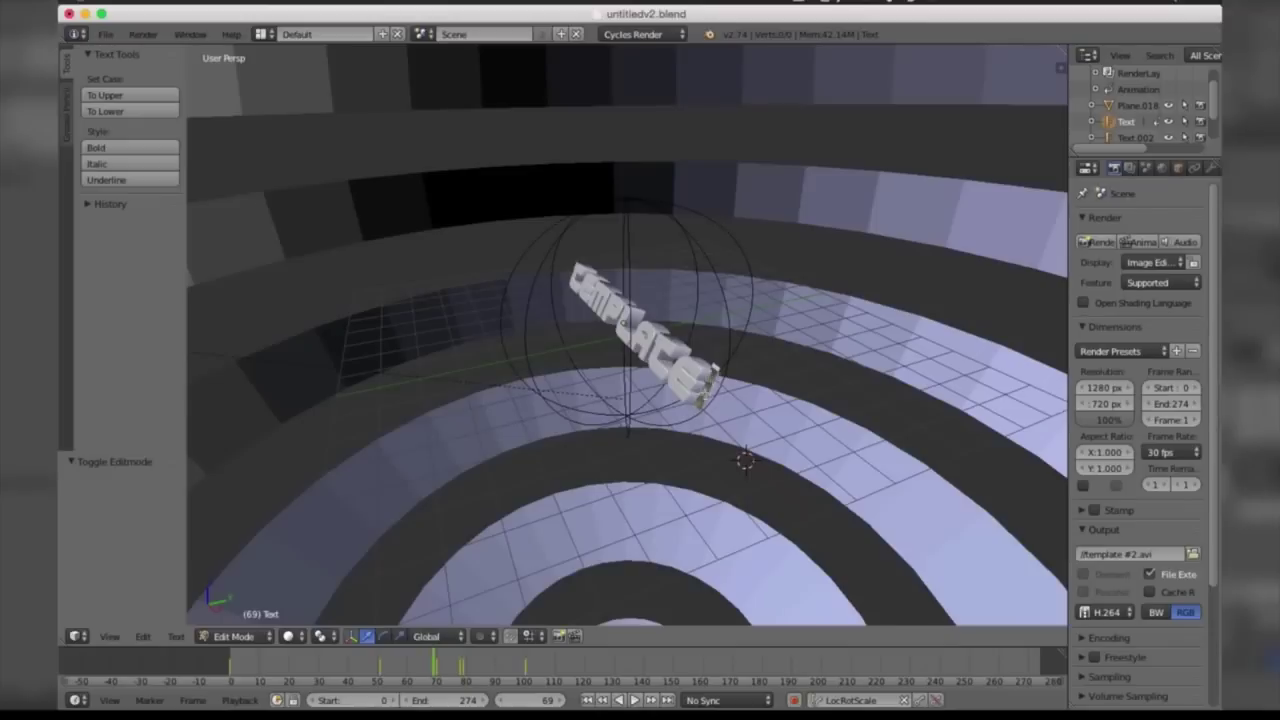
key("BackSpace")
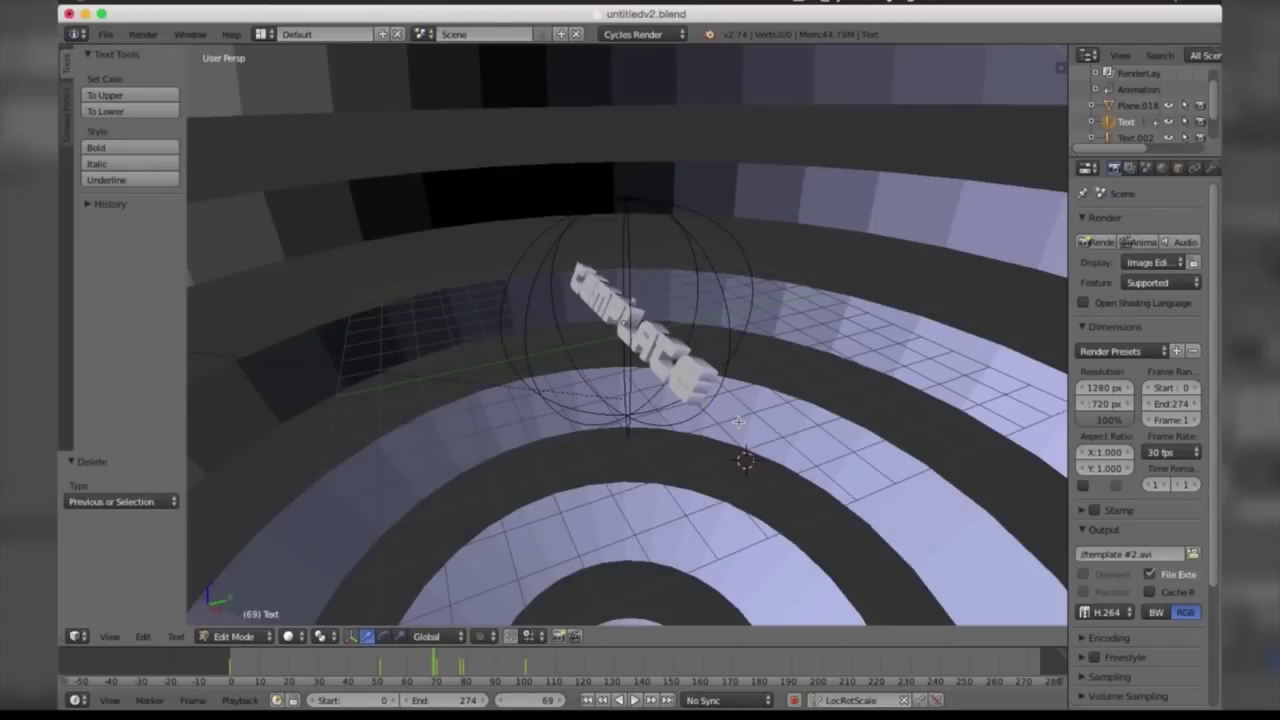
type("D")
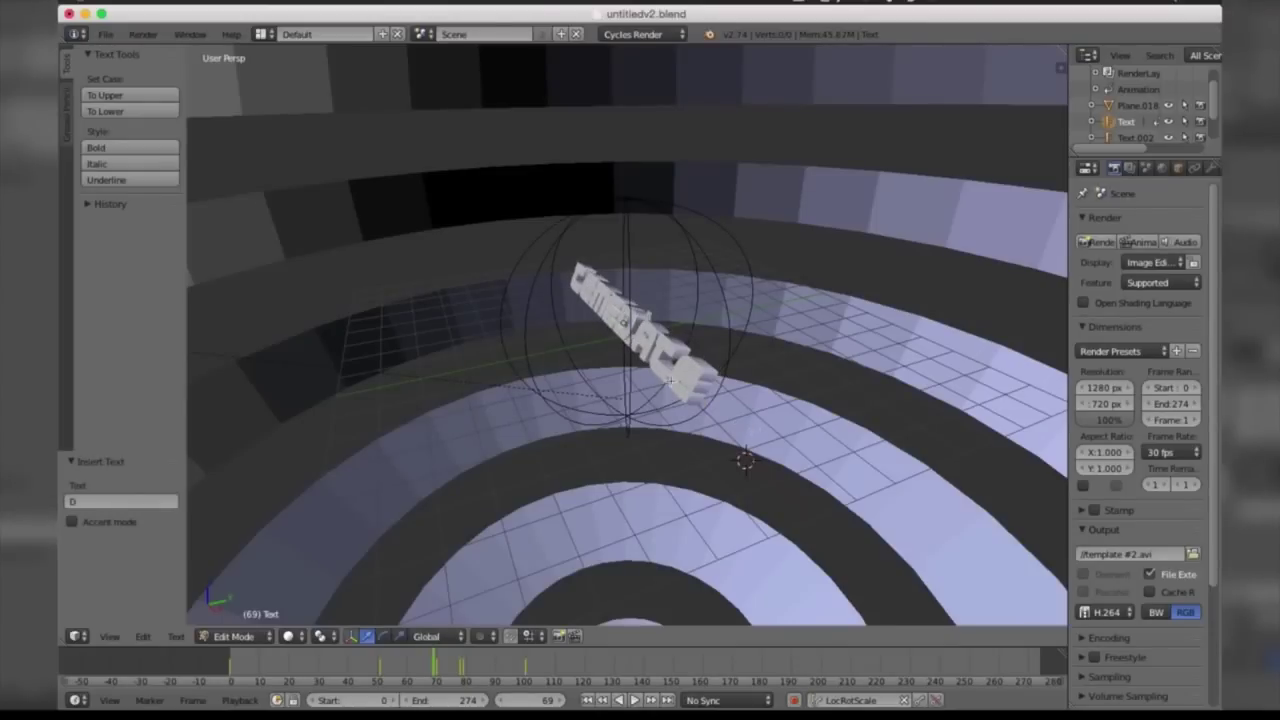
key("Tab")
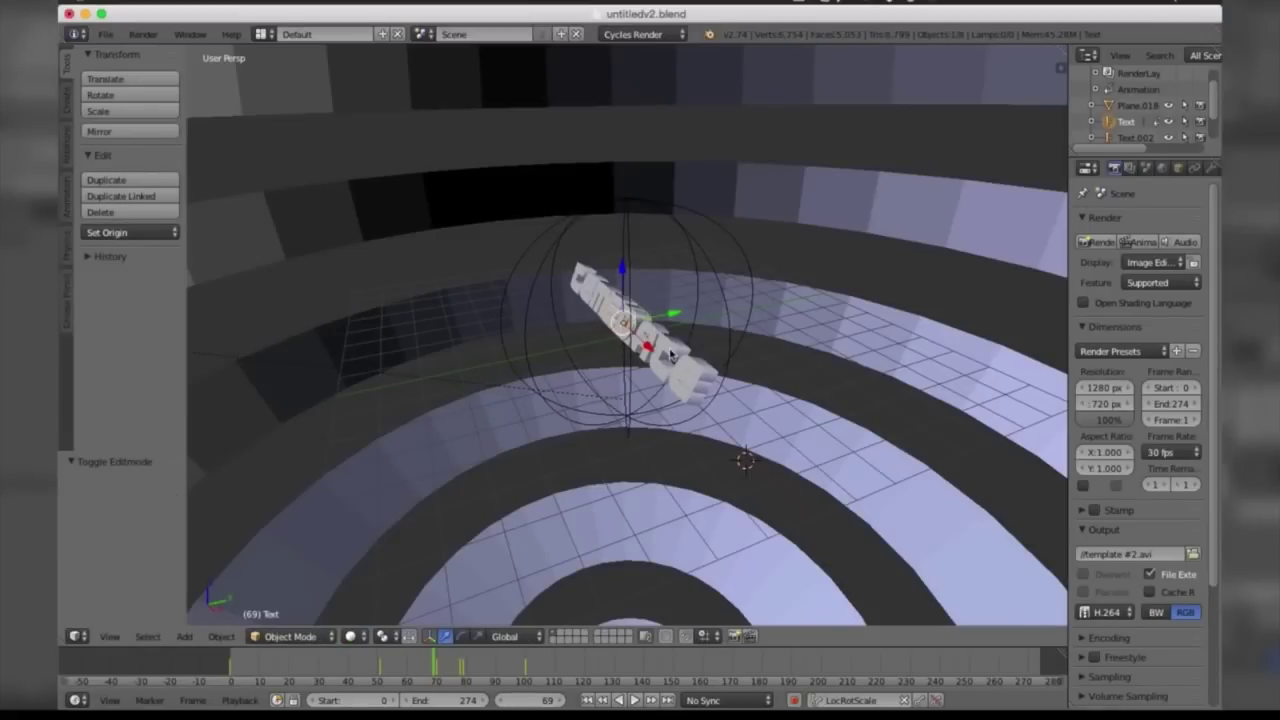
Replace Text.002's existing letters with the single letter D.
right_click(671, 354)
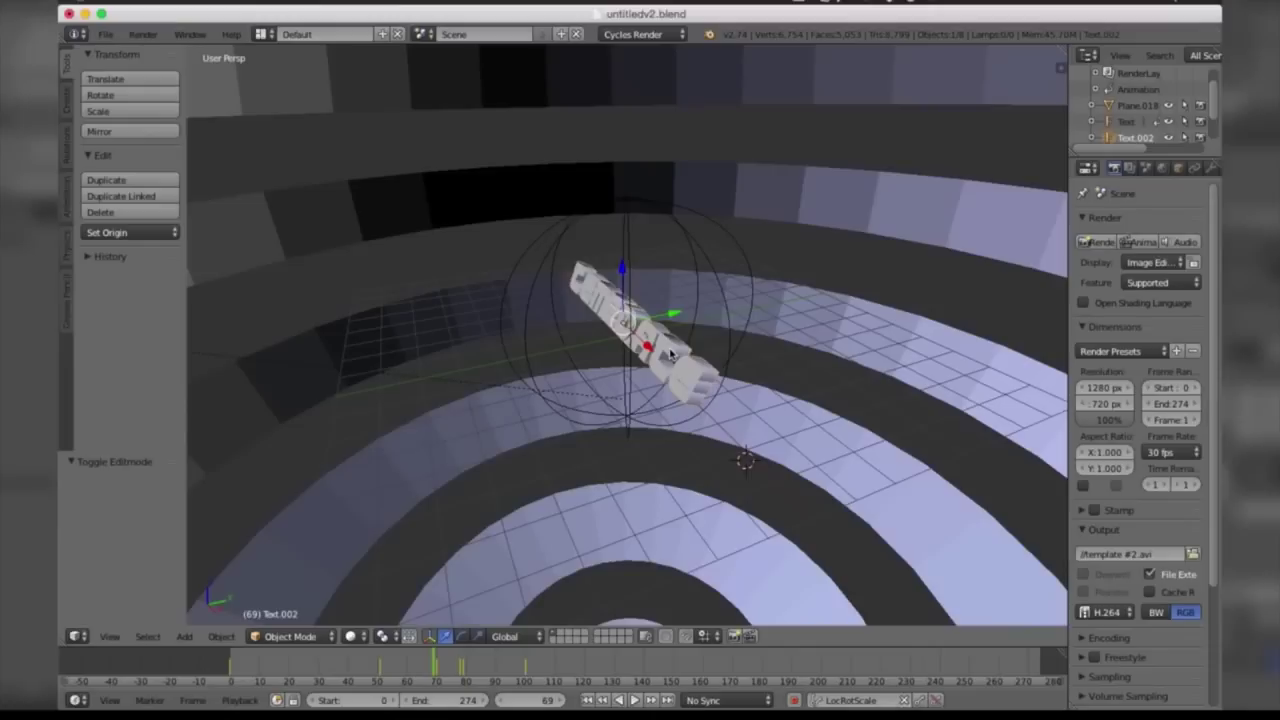
key("Tab")
key("BackSpace")
key("BackSpace")
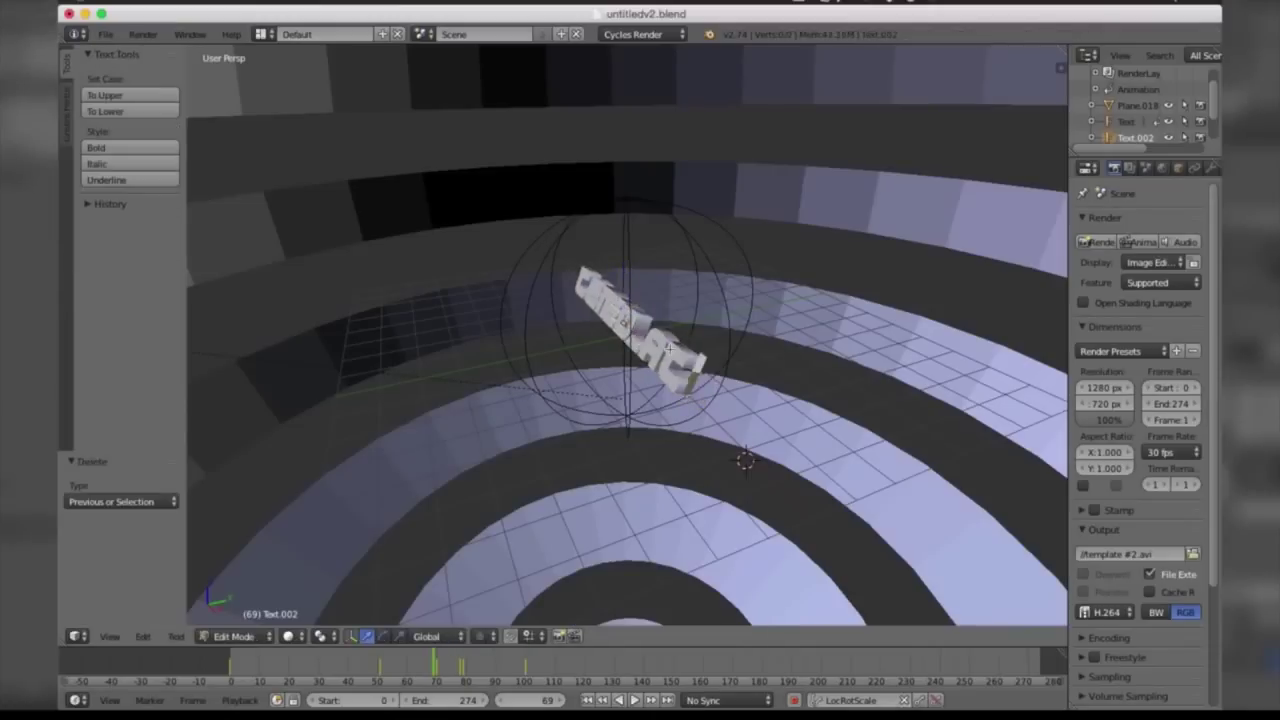
key("BackSpace")
key("BackSpace")
key("BackSpace")
key("BackSpace")
key("BackSpace")
key("BackSpace")
type("D")
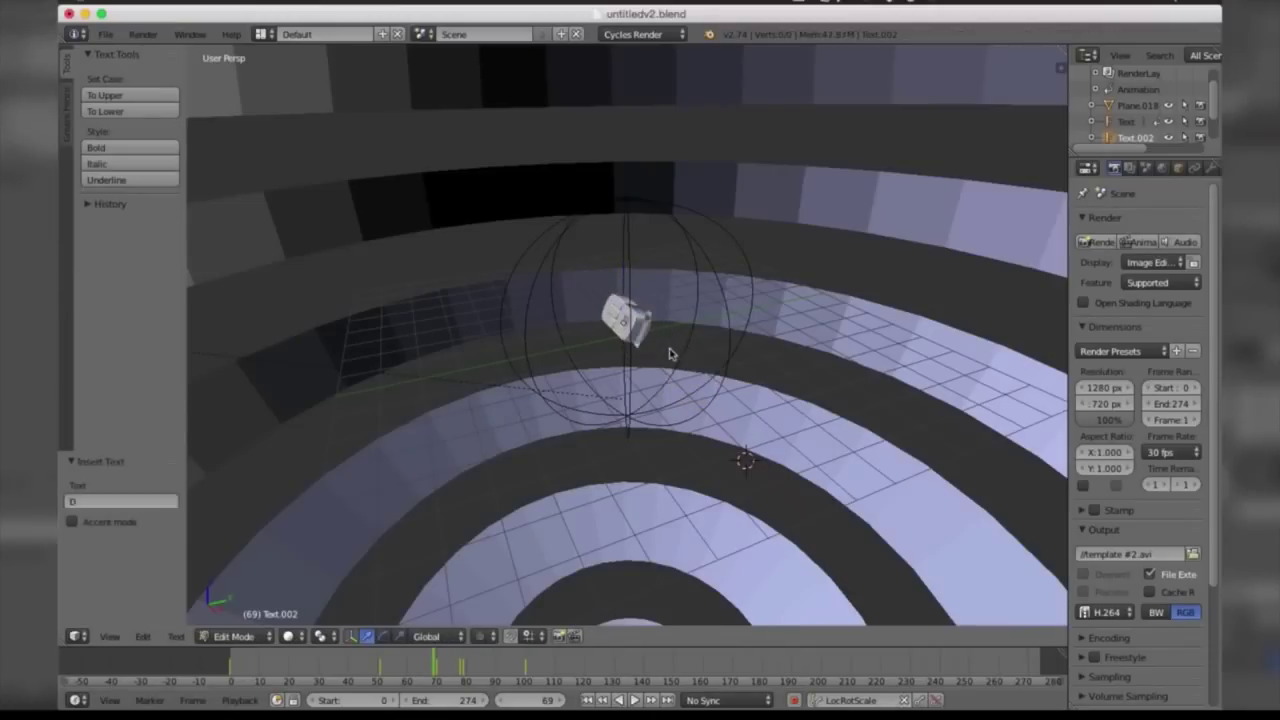
key("Tab")
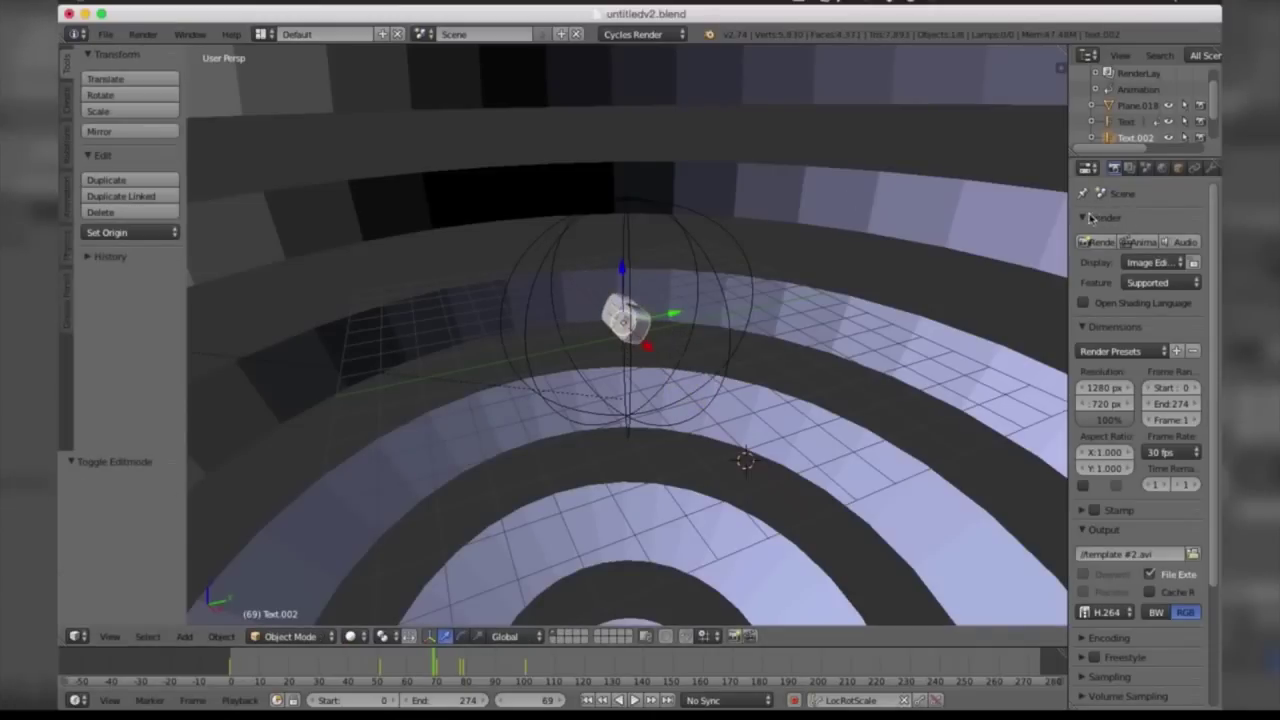
Unpack Text.002's embedded !PEPSI! font to a file in the current directory.
left_click(1073, 218)
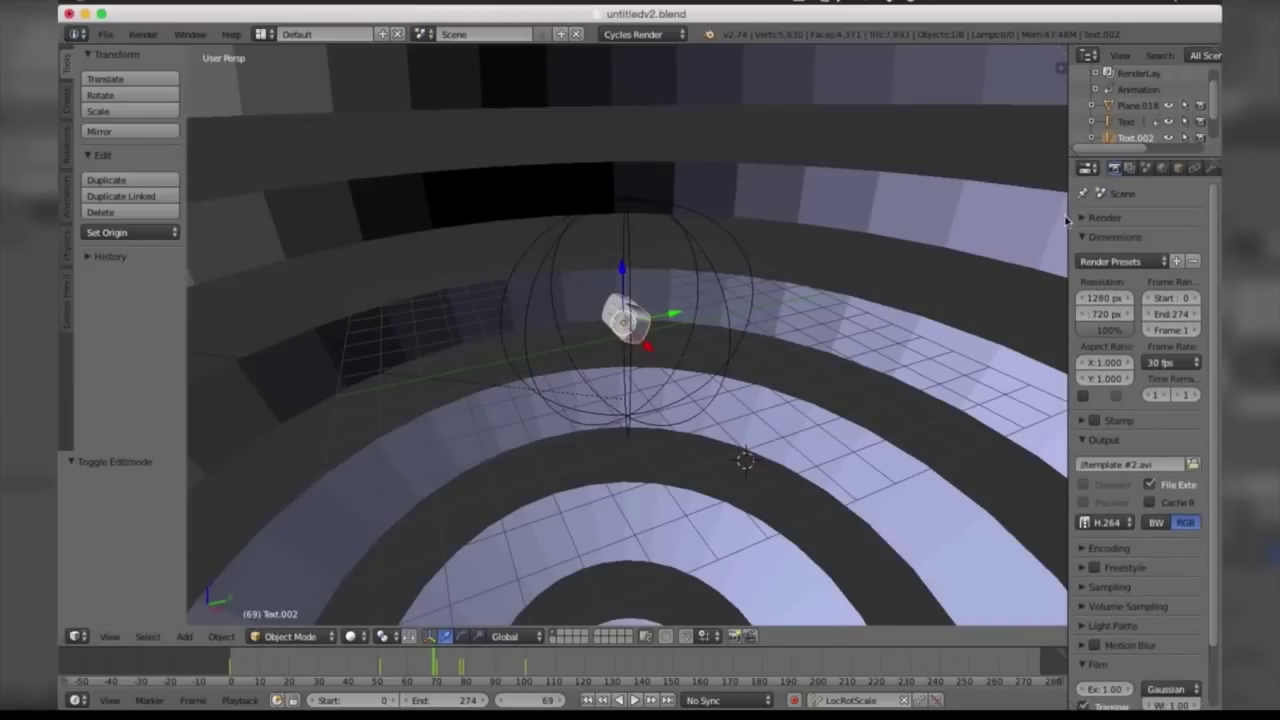
left_click_drag(1067, 217, 955, 225)
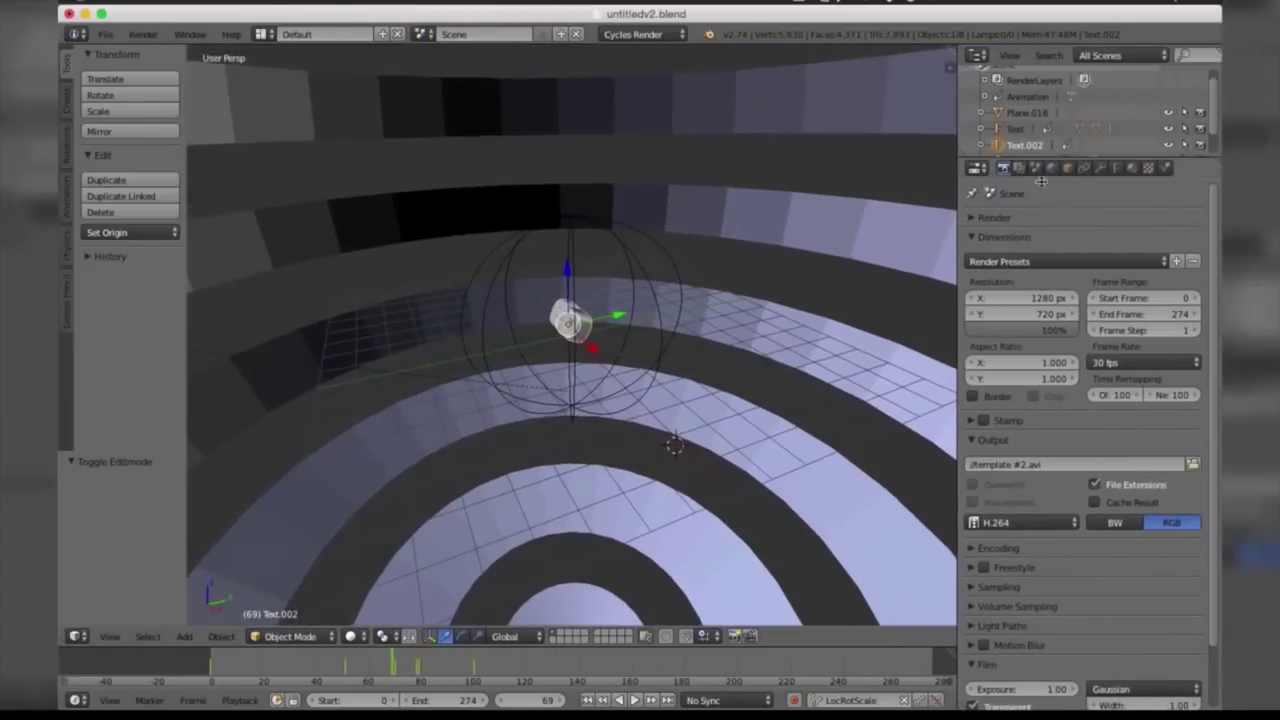
left_click(1116, 168)
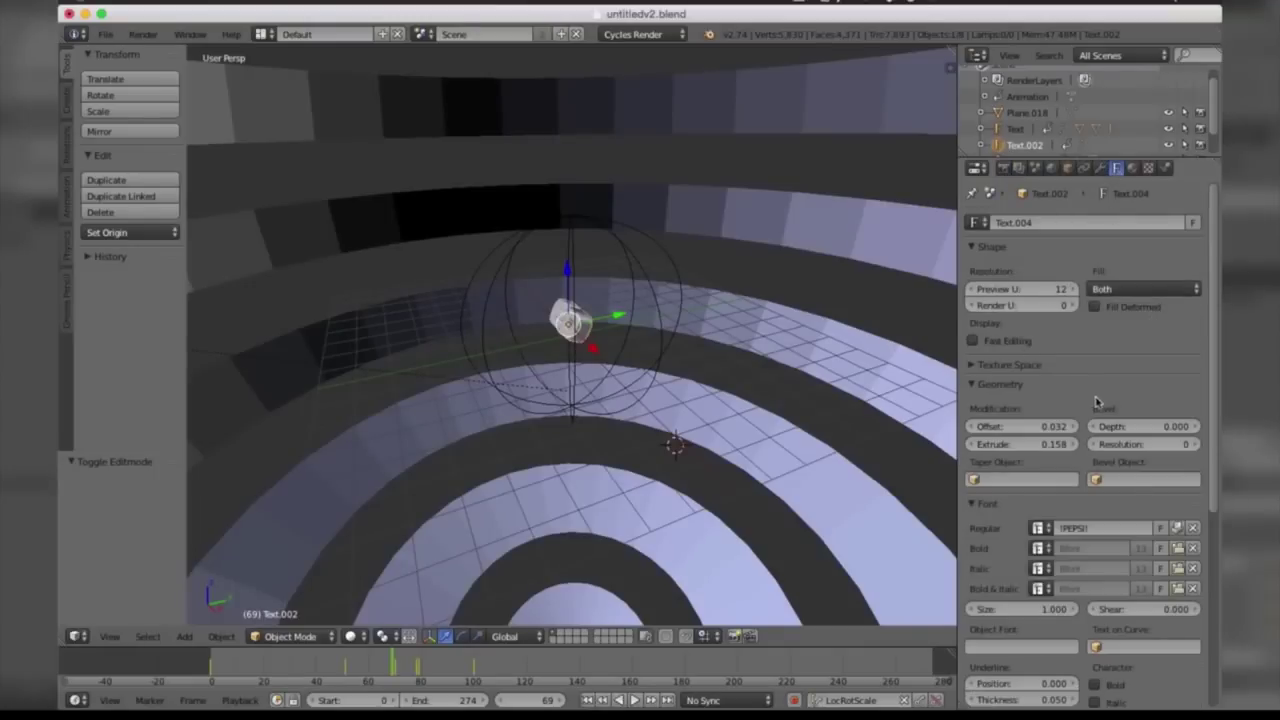
left_click_drag(1213, 364, 1215, 406)
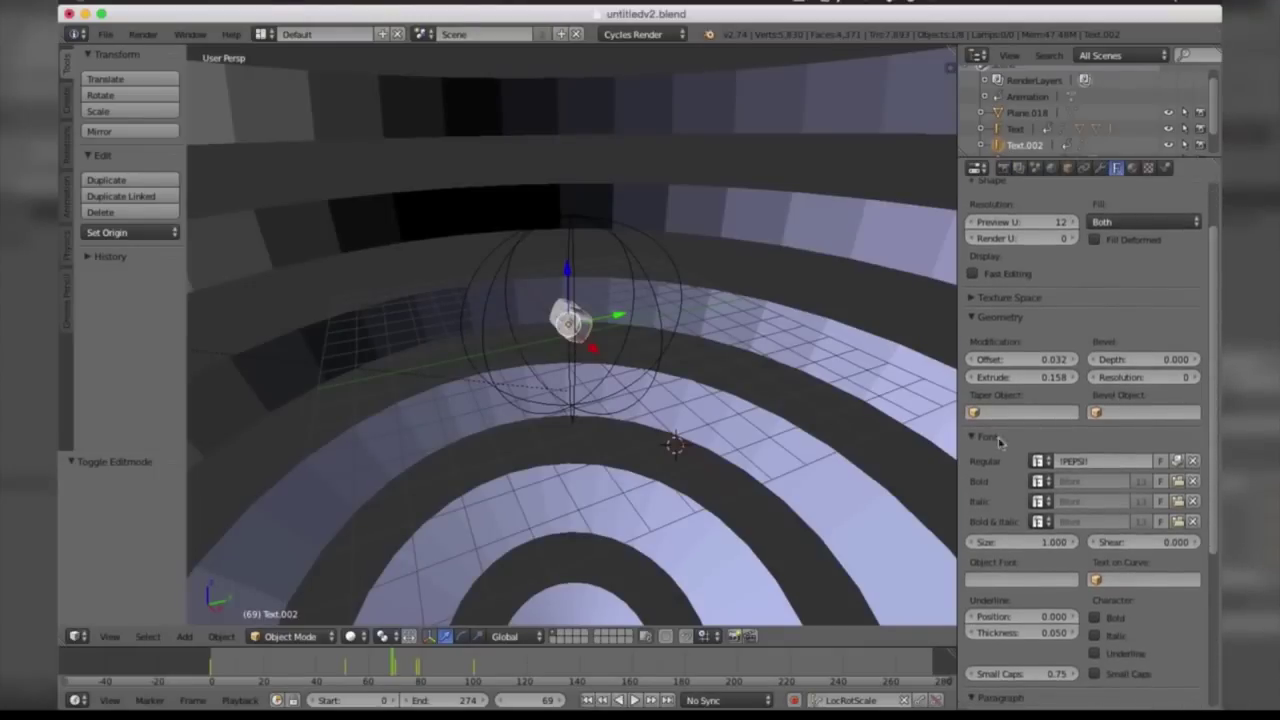
left_click(1062, 461)
left_click(1178, 462)
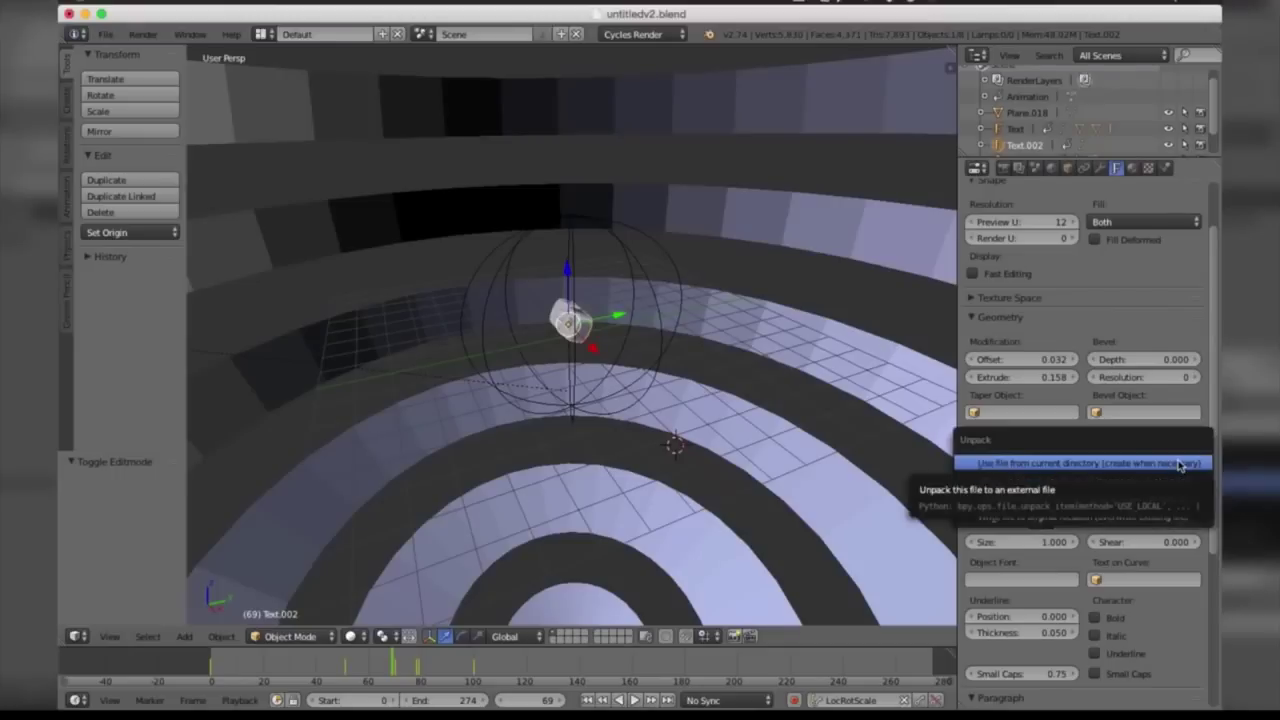
left_click(1180, 464)
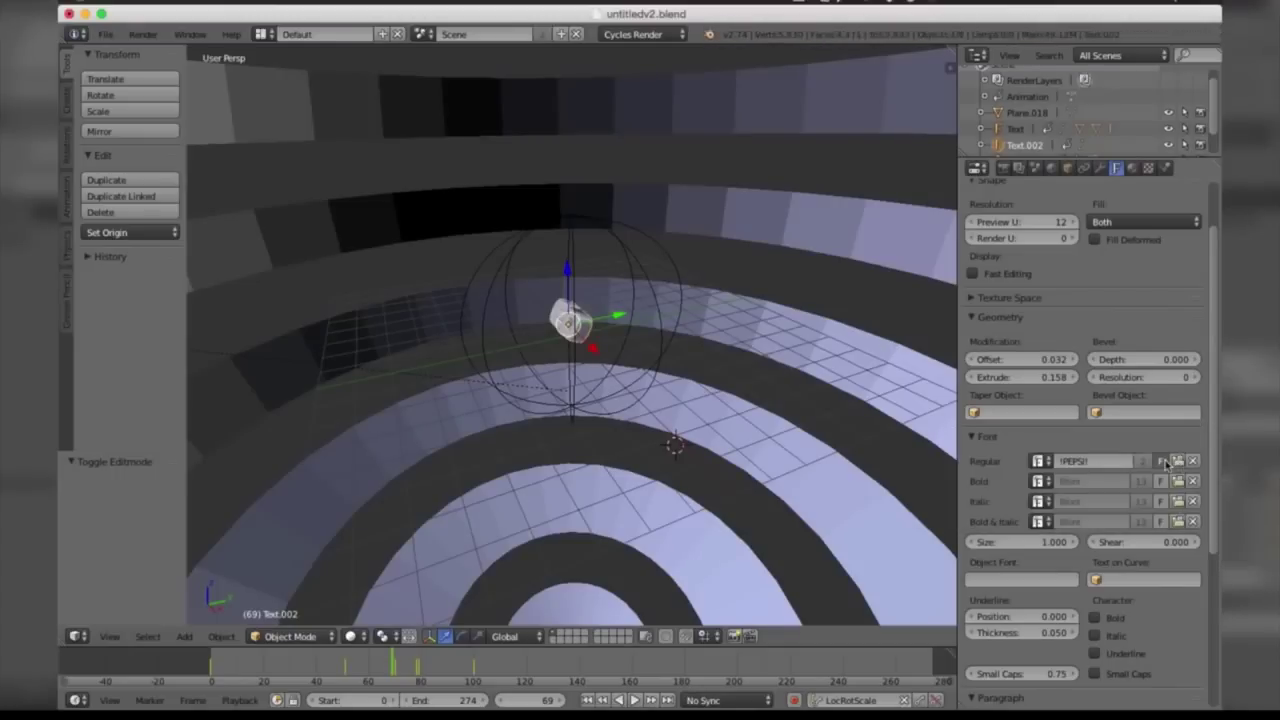
Load AmazDooMRight2.ttf from Library > Fonts as Text.002's regular font.
left_click(1178, 462)
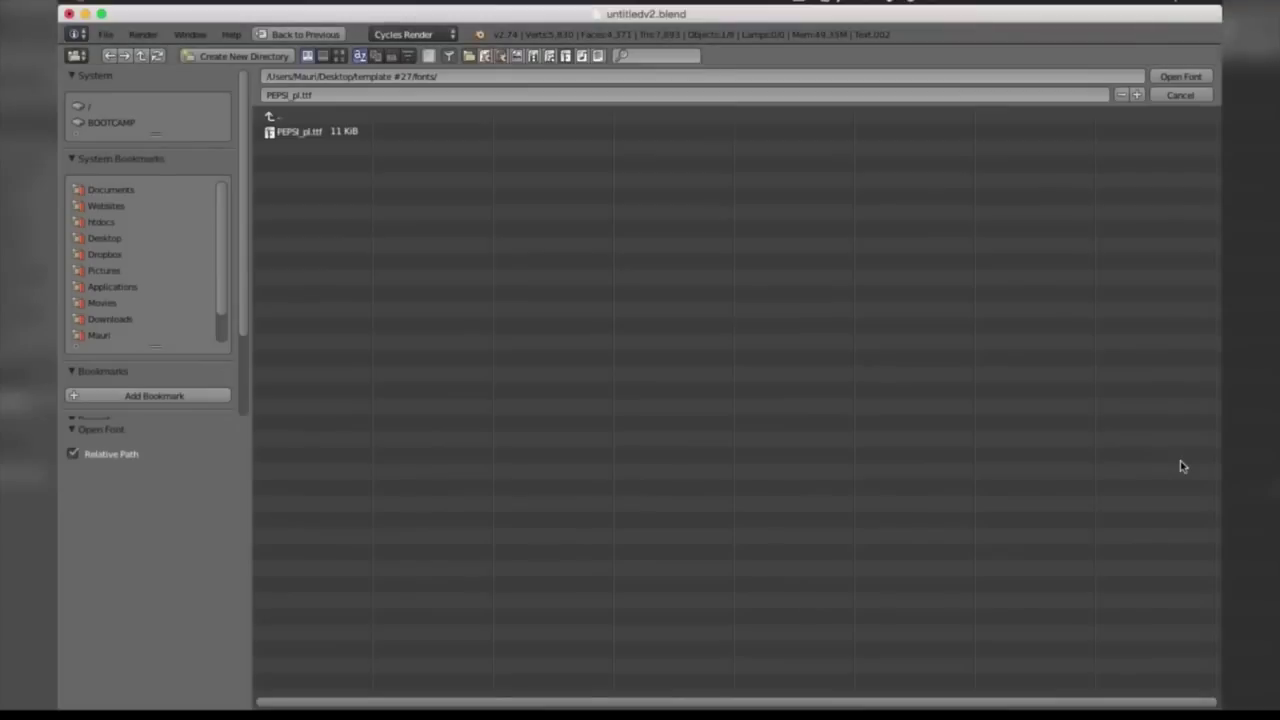
left_click(100, 336)
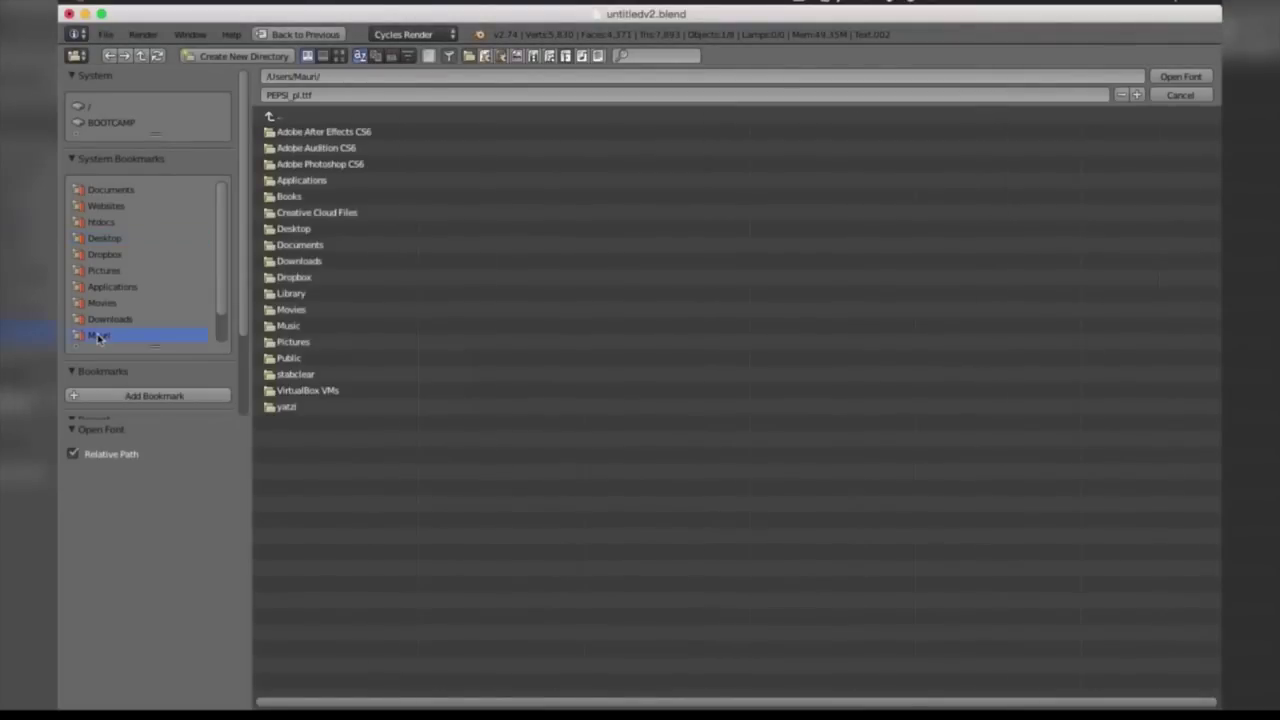
left_click(278, 294)
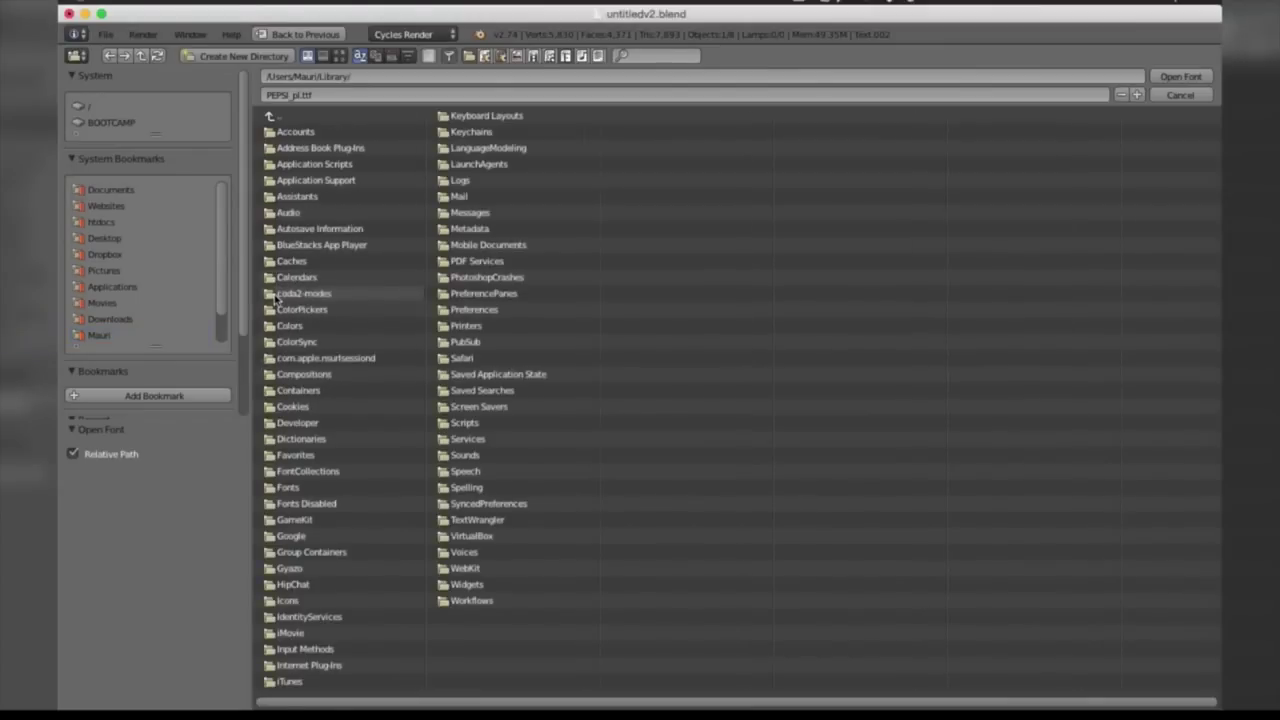
left_click(288, 487)
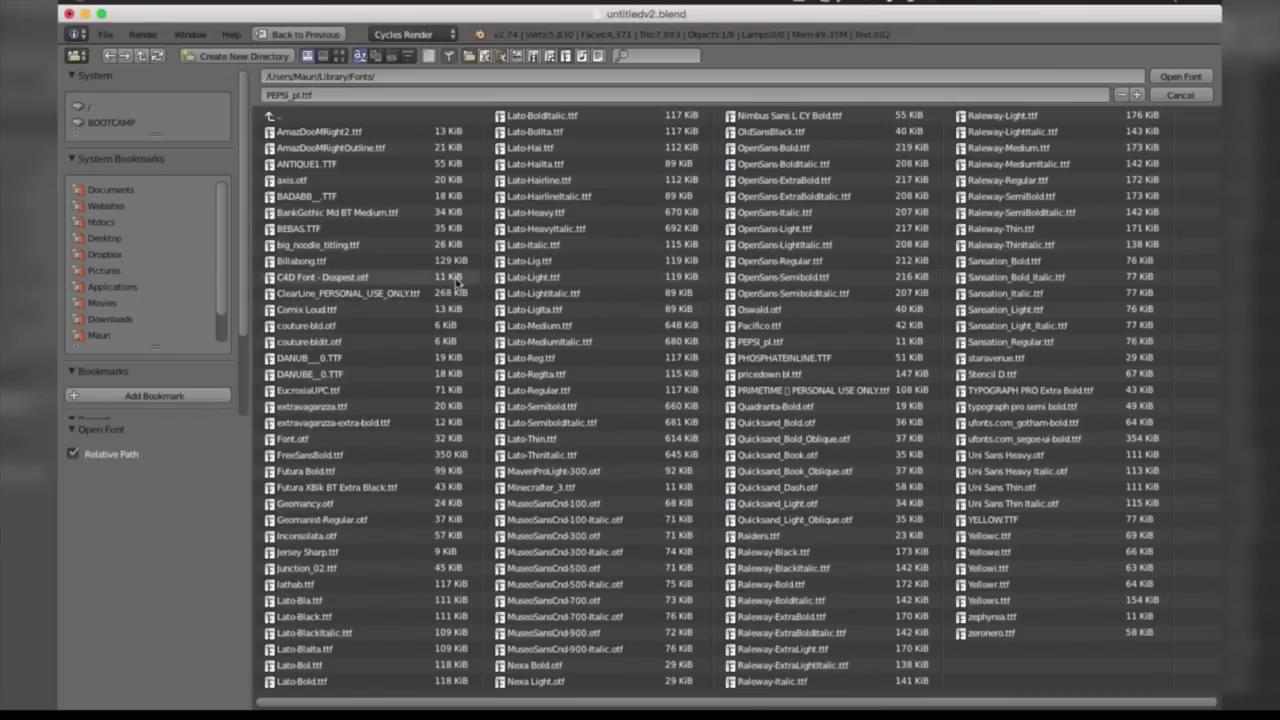
left_click(313, 135)
key("Return")
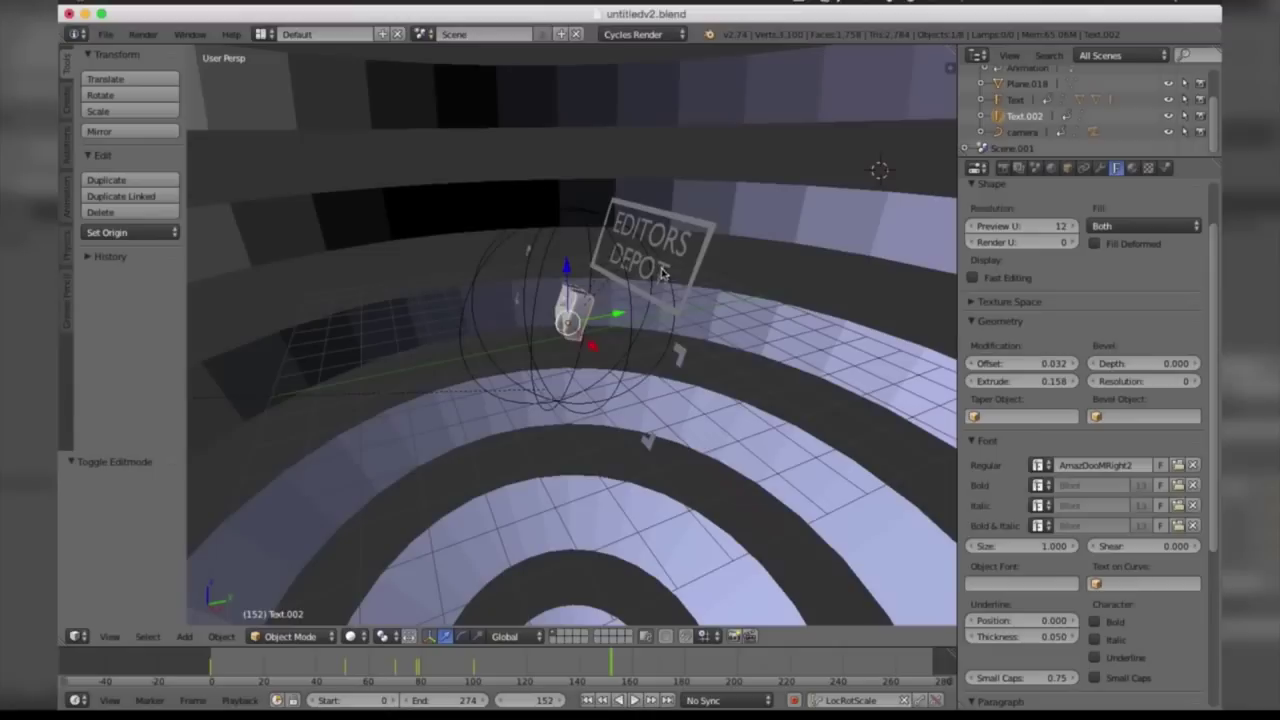
Browse the scene objects' materials in the Material tab, ending on Text.002.
left_click(1132, 168)
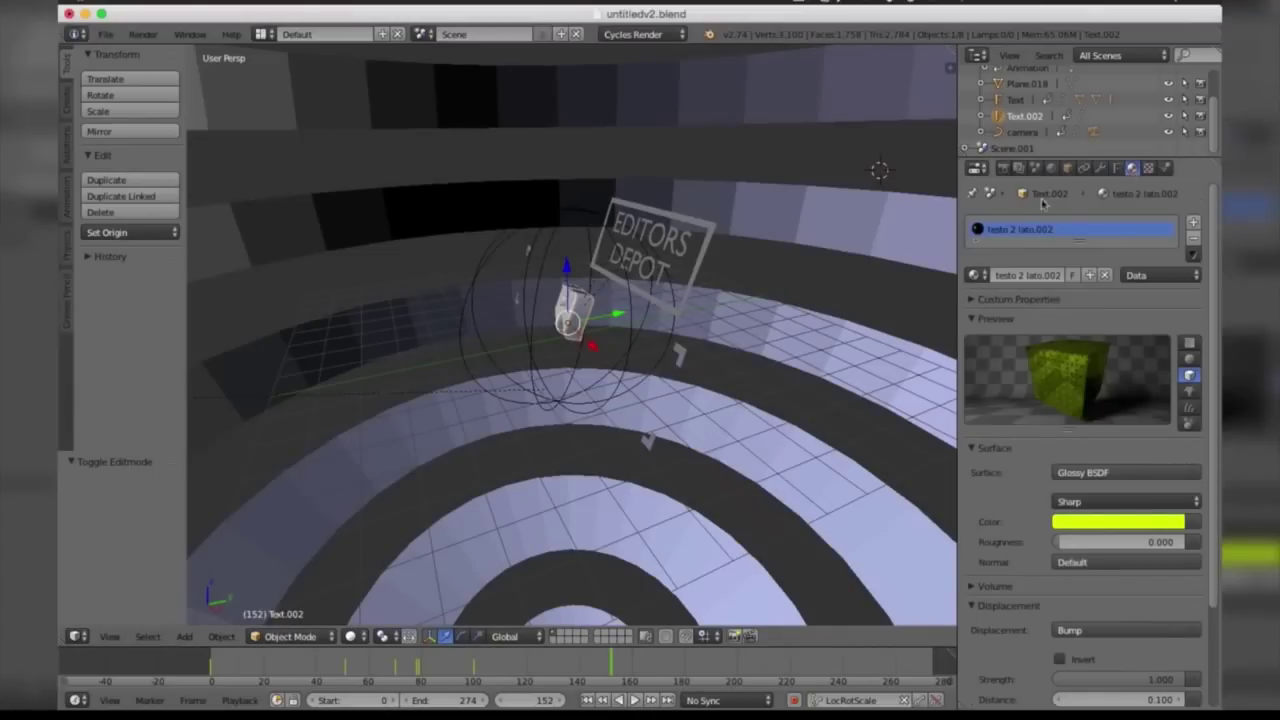
scroll(1215, 290, "down", 3)
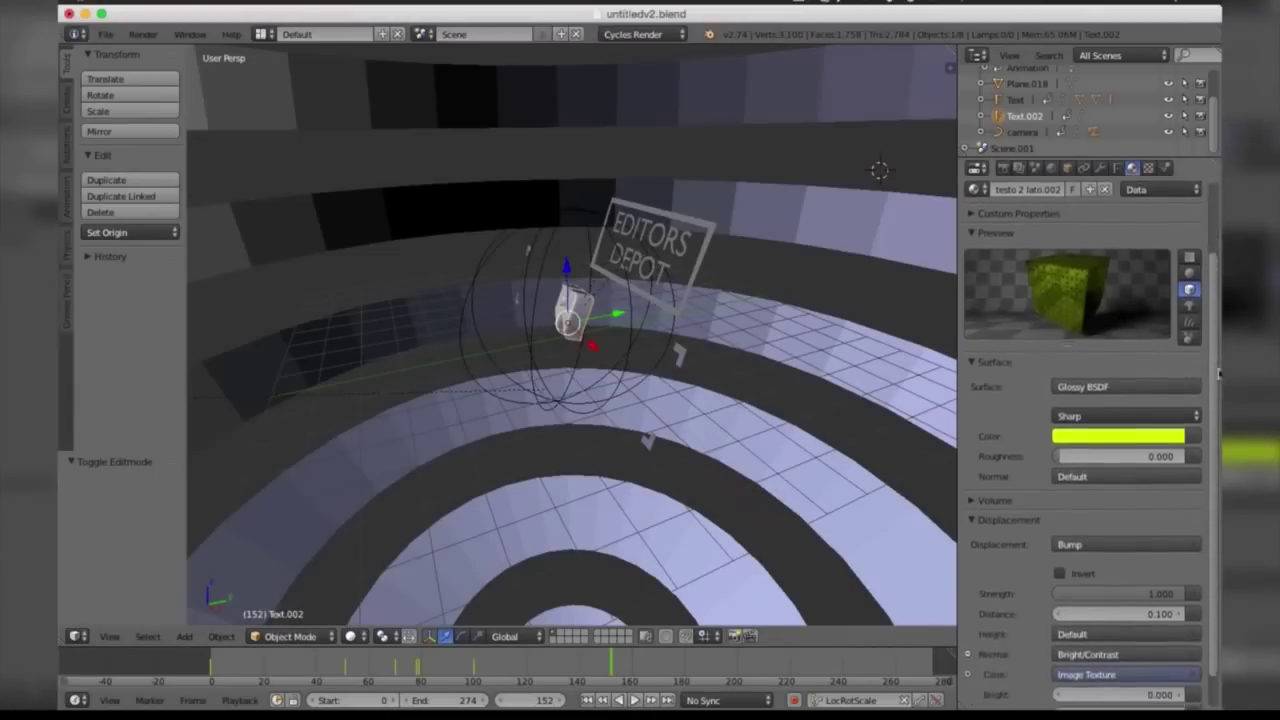
scroll(1217, 274, "up", 3)
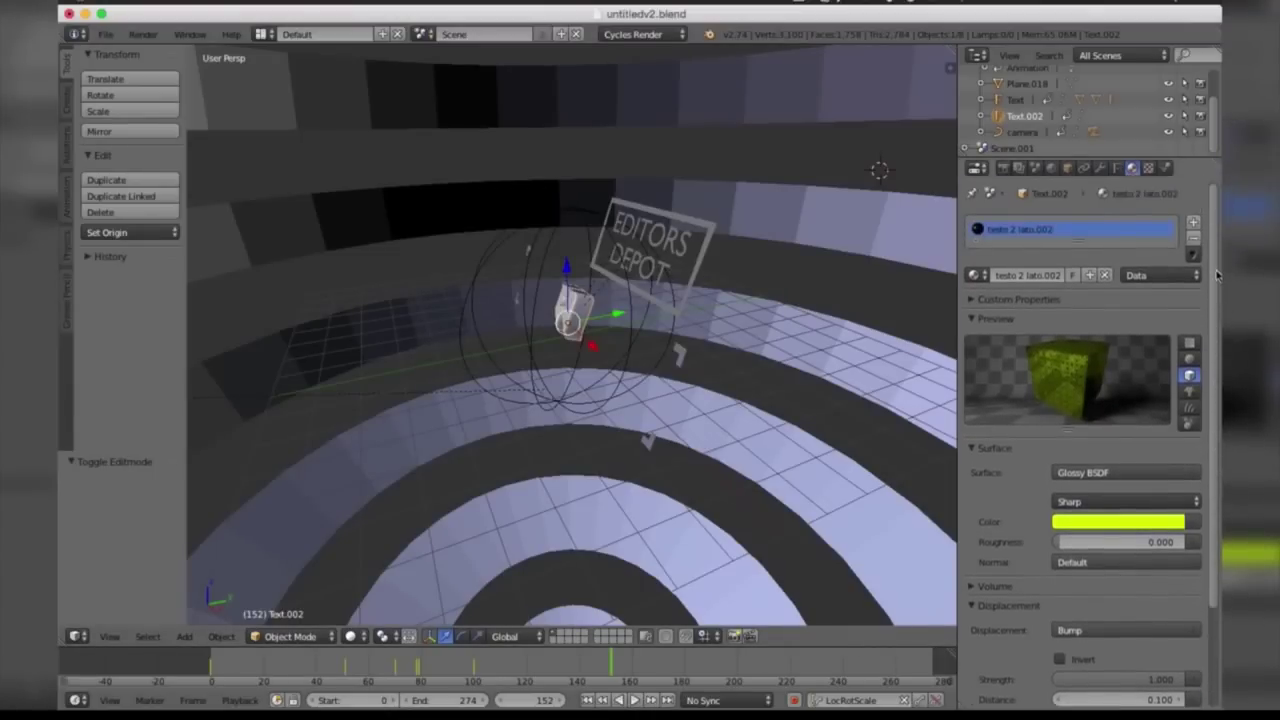
left_click(1016, 101)
left_click(1016, 116)
left_click(1016, 86)
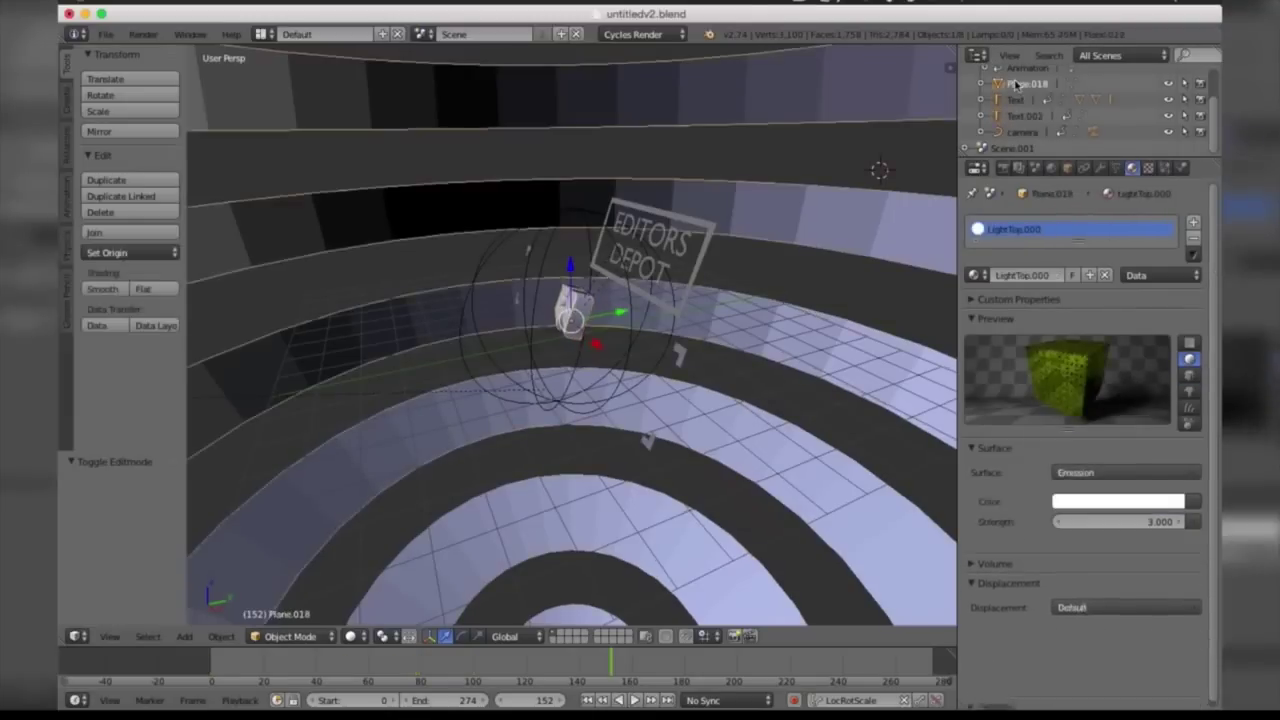
left_click(1016, 101)
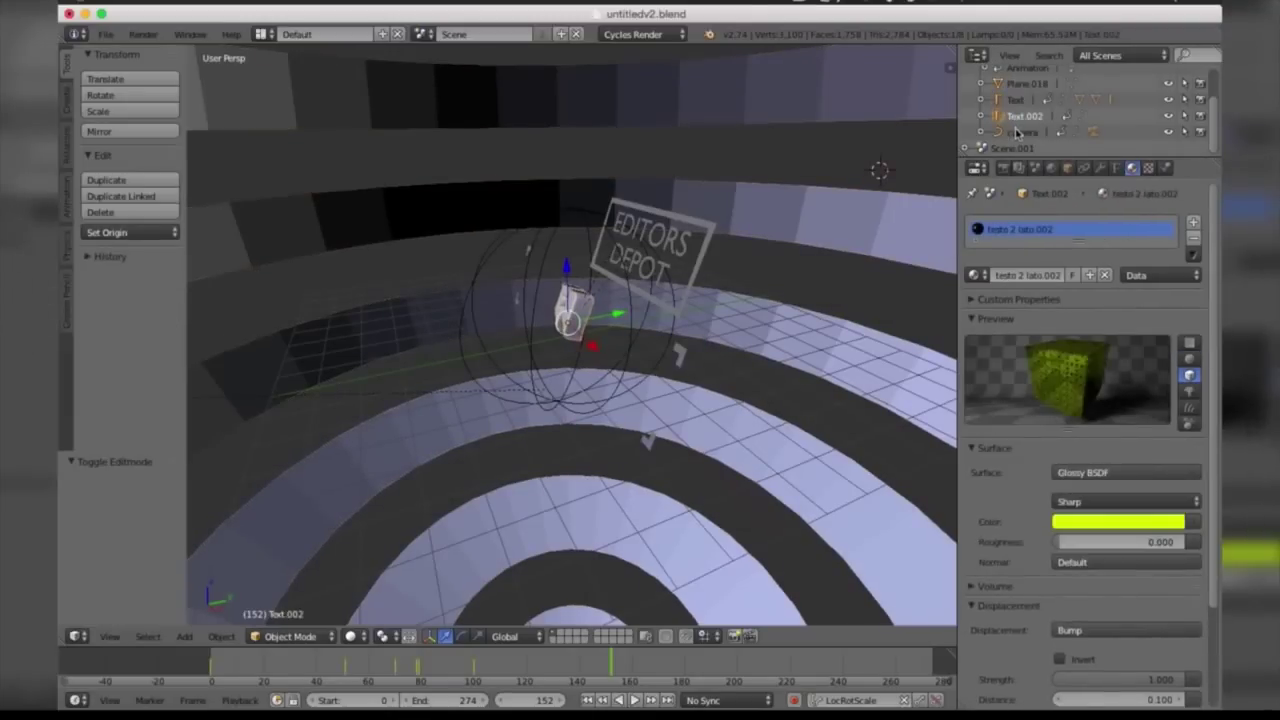
left_click(1018, 133)
left_click(1016, 116)
Change Text.002's material colour from yellow to blue.
left_click(1105, 523)
mouse_move(1122, 342)
left_mouse_down()
mouse_move(1158, 328)
mouse_move(1118, 290)
left_mouse_up()
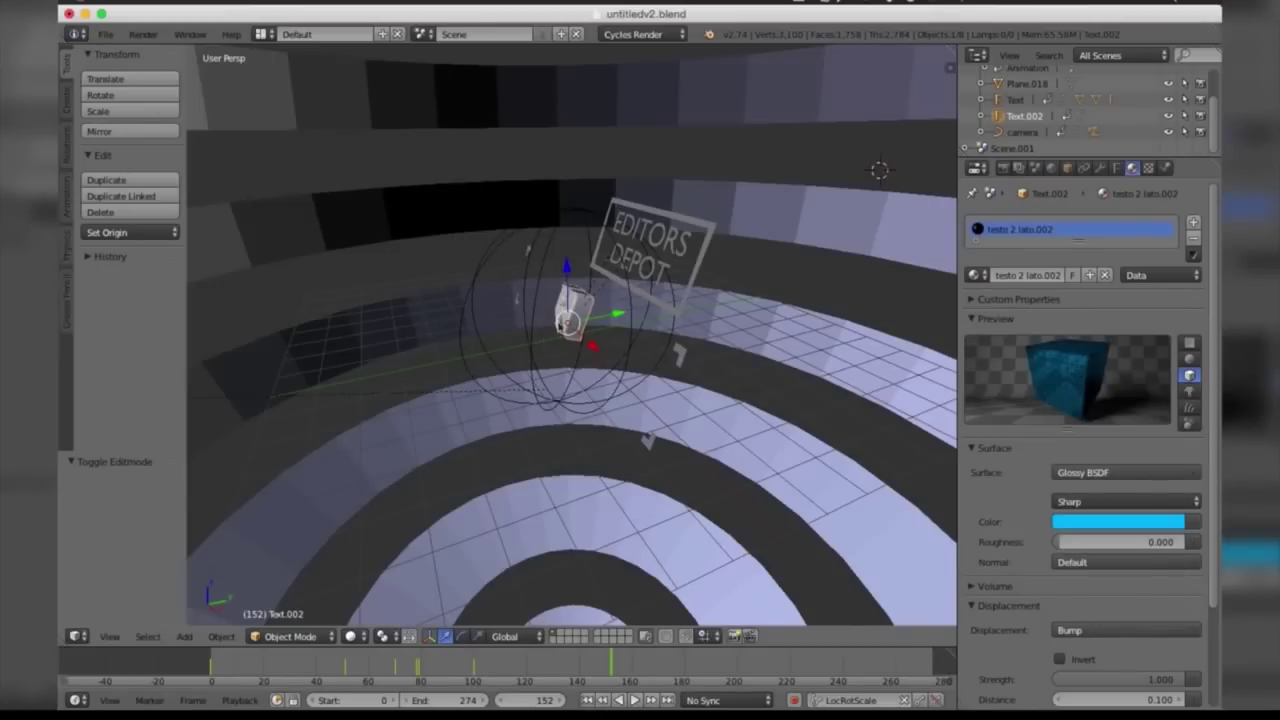
left_click(571, 697)
Set the render output path to a file named template on the Desktop.
left_click(1001, 168)
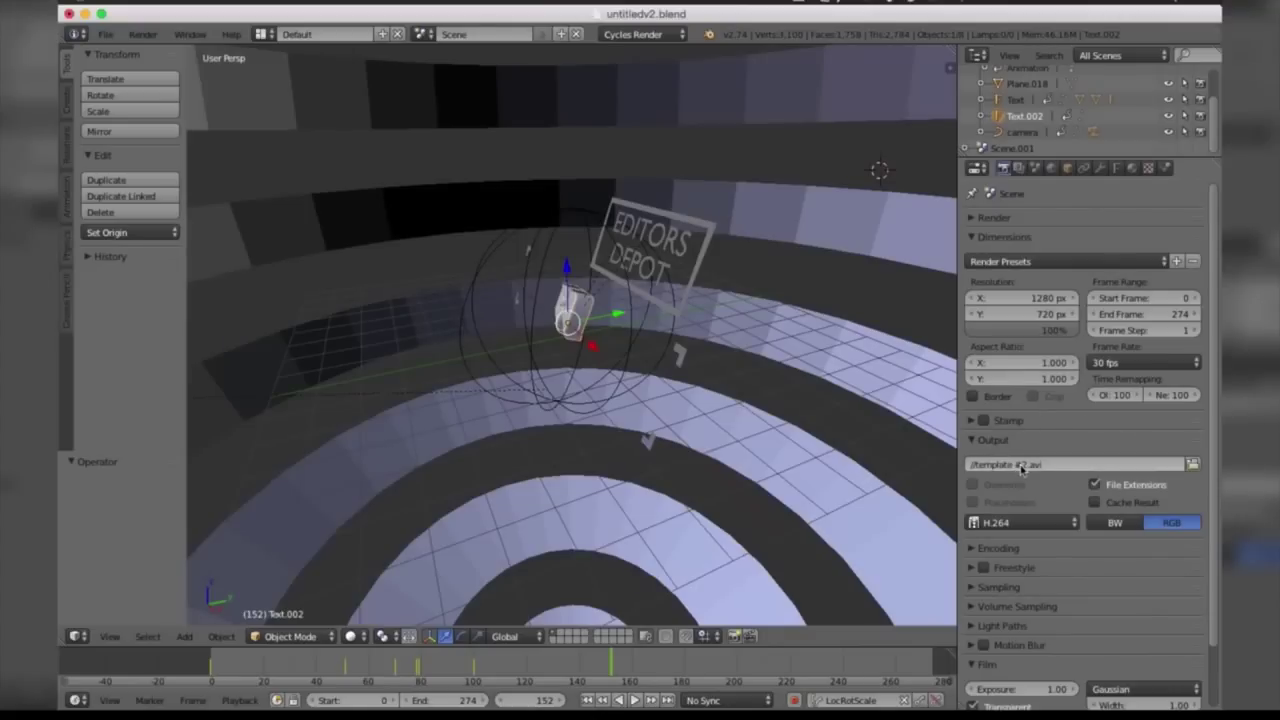
left_click(1193, 465)
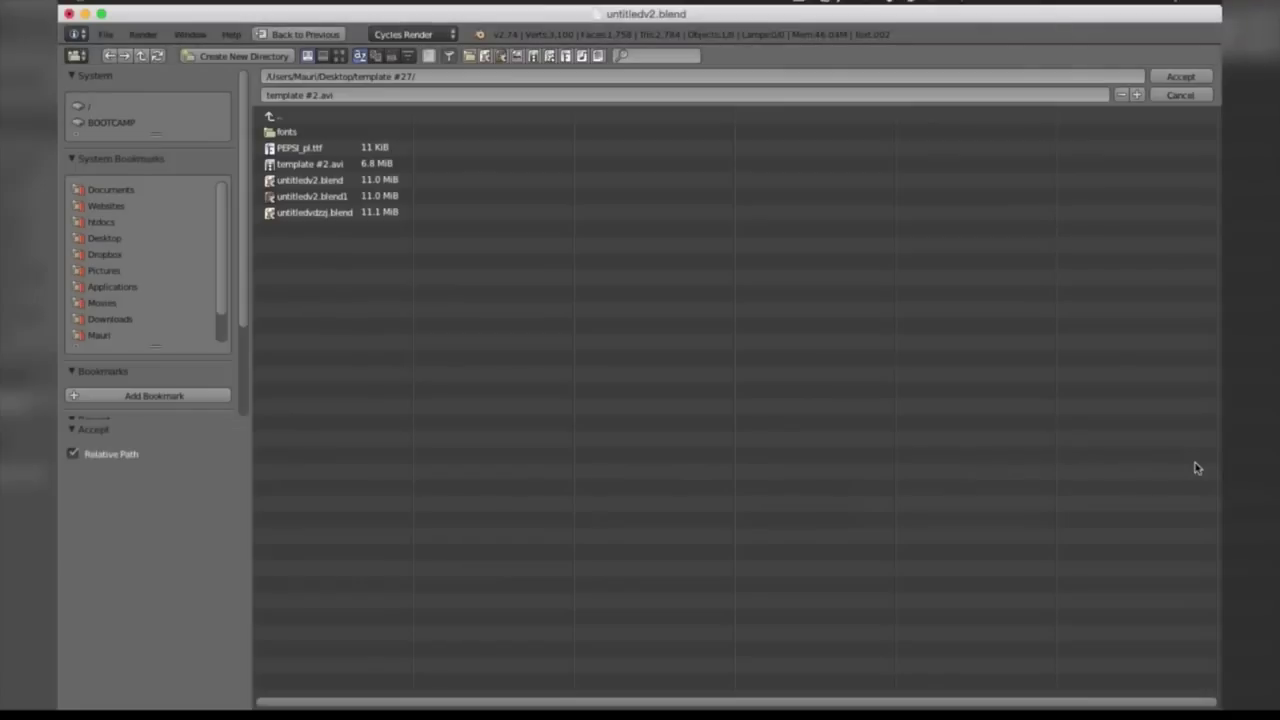
left_click(105, 240)
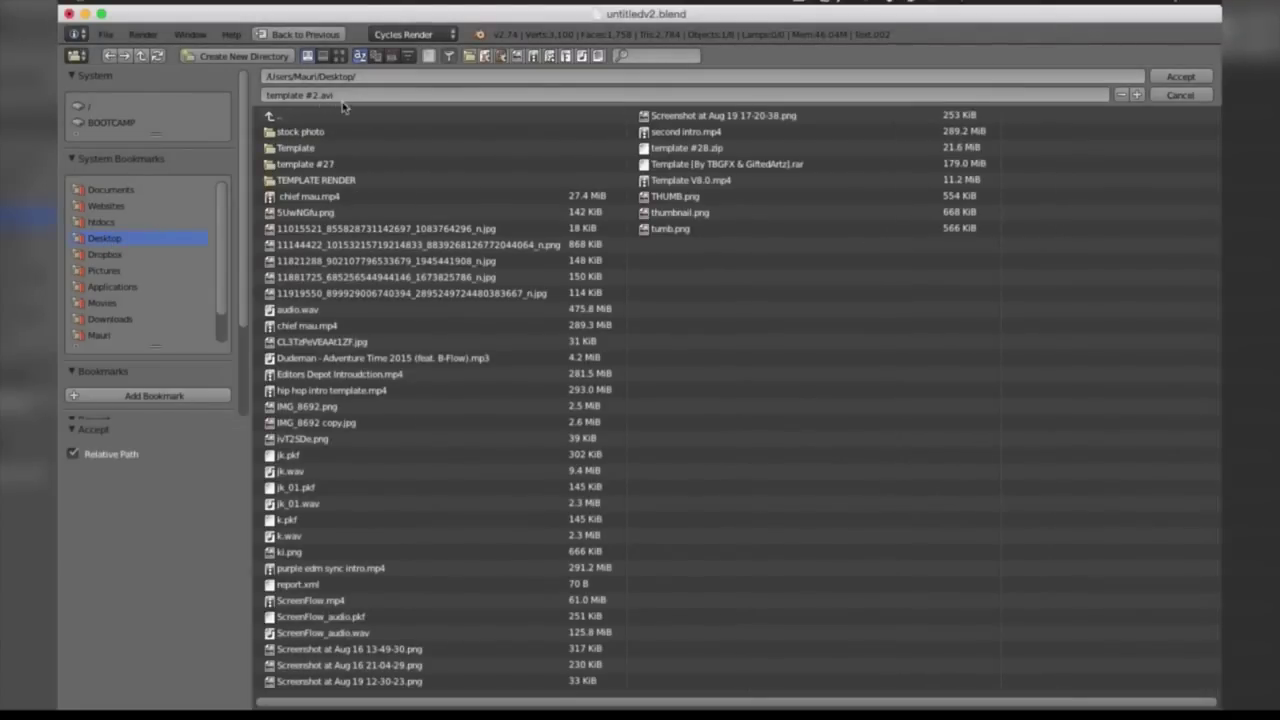
left_click(333, 96)
left_click(1185, 76)
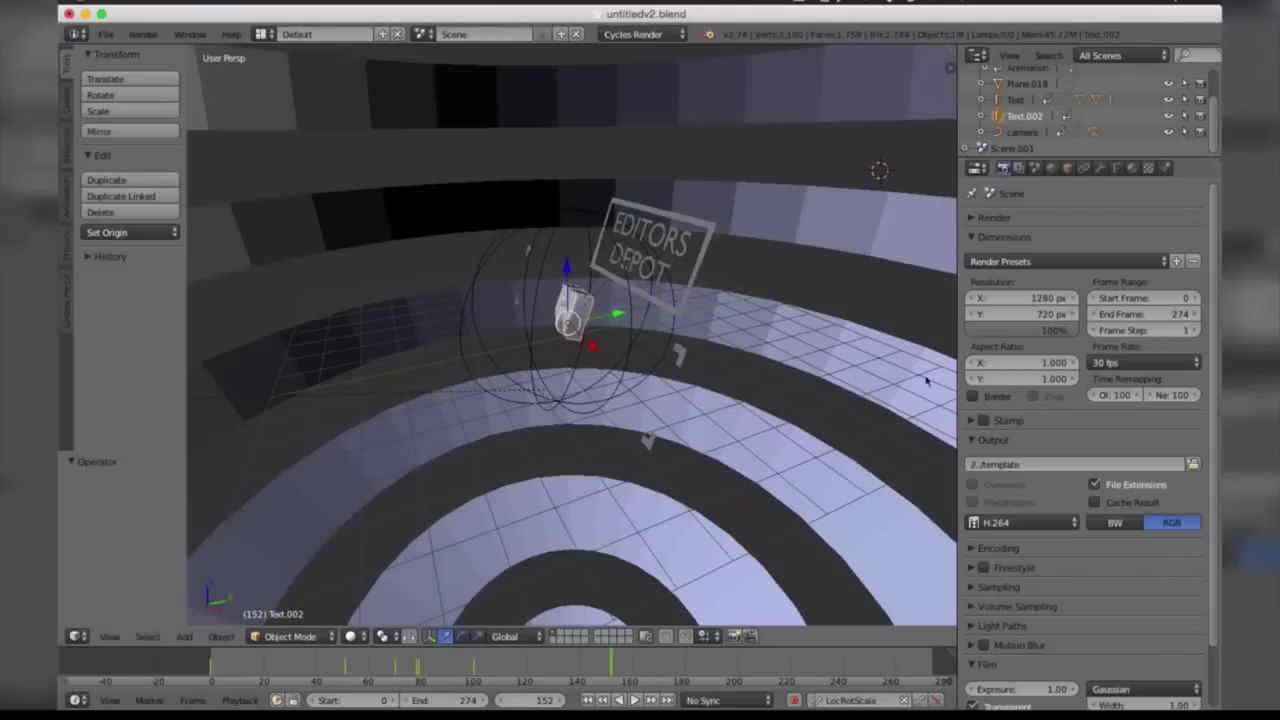
Reveal the encoding settings and set the container format to H.264.
left_click(996, 524)
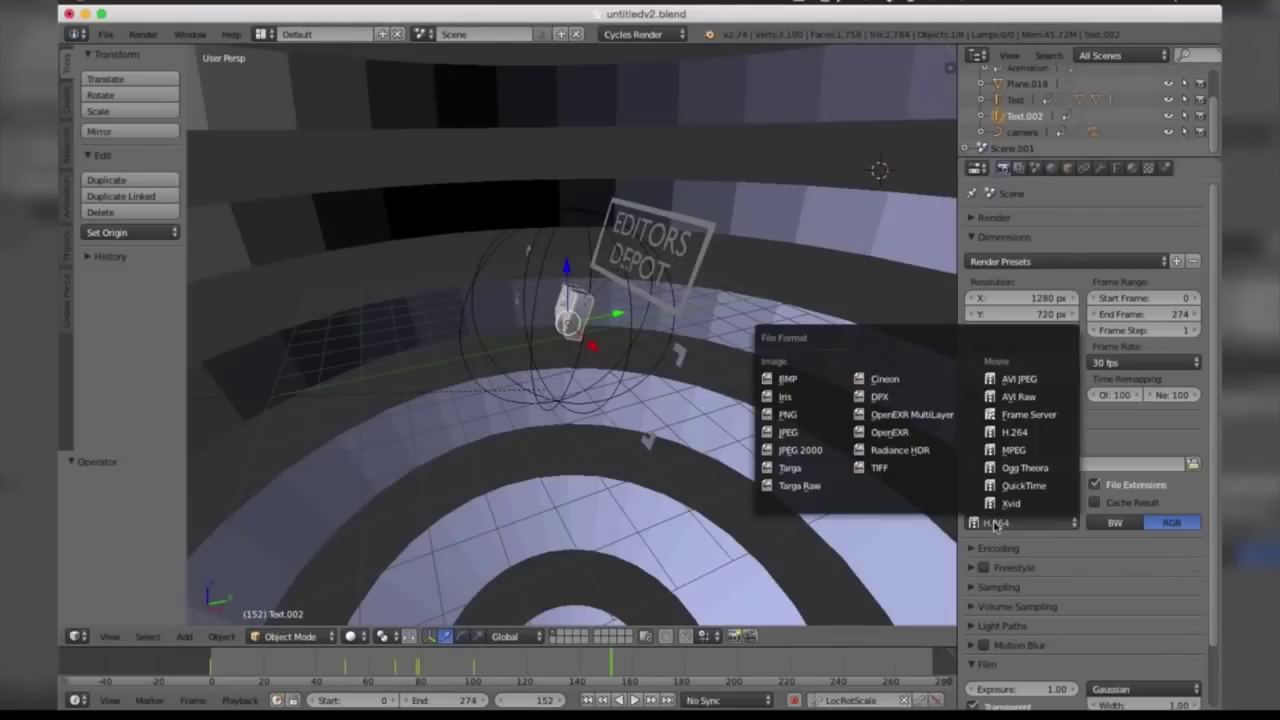
left_click(1003, 436)
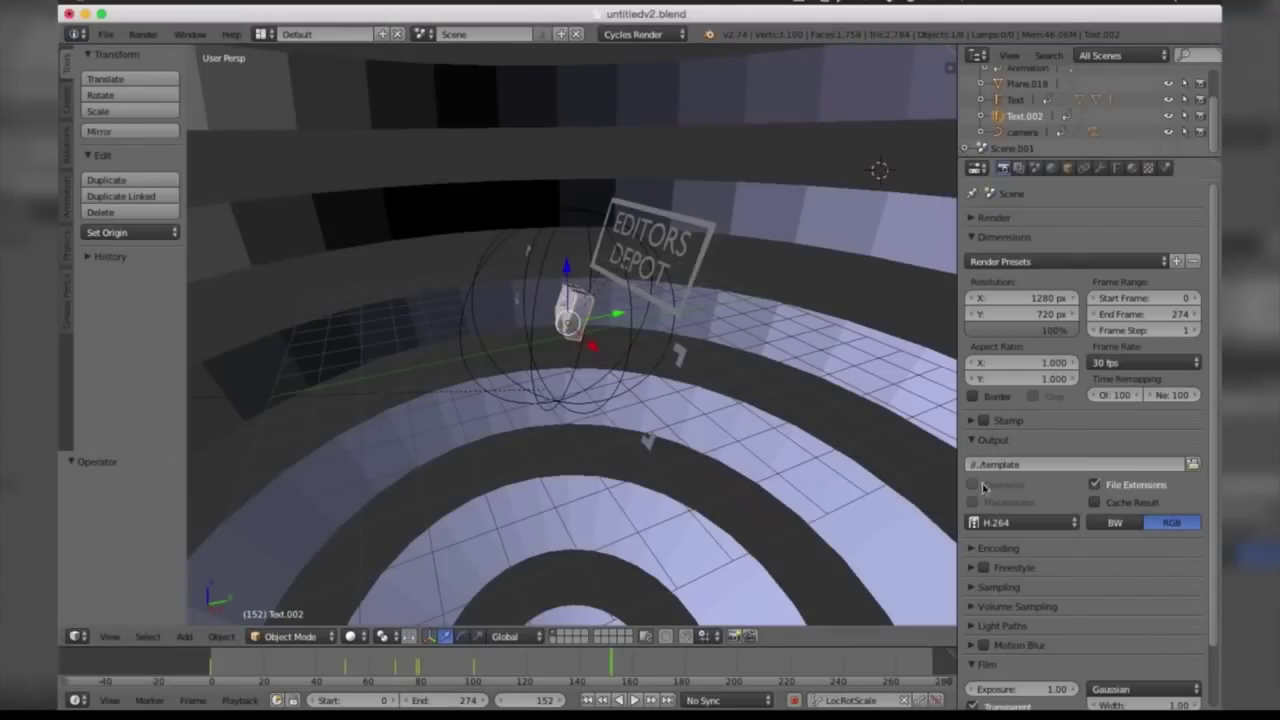
left_click(971, 549)
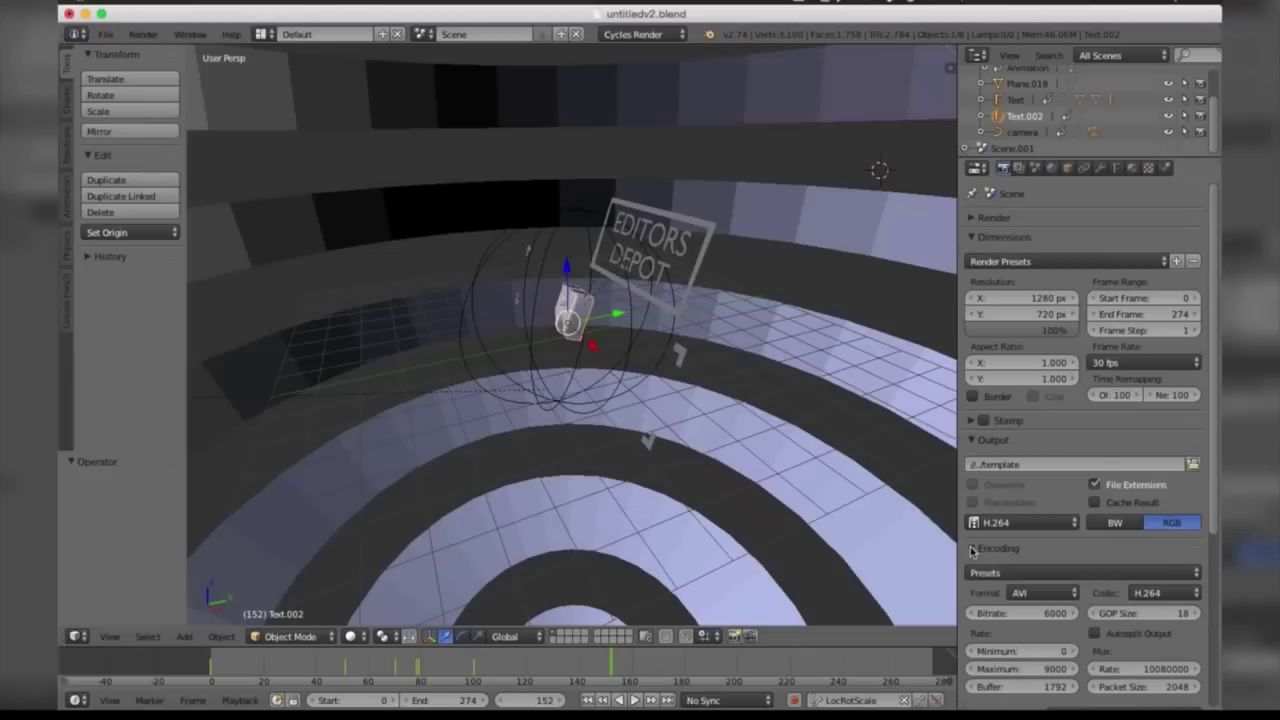
left_click(1029, 596)
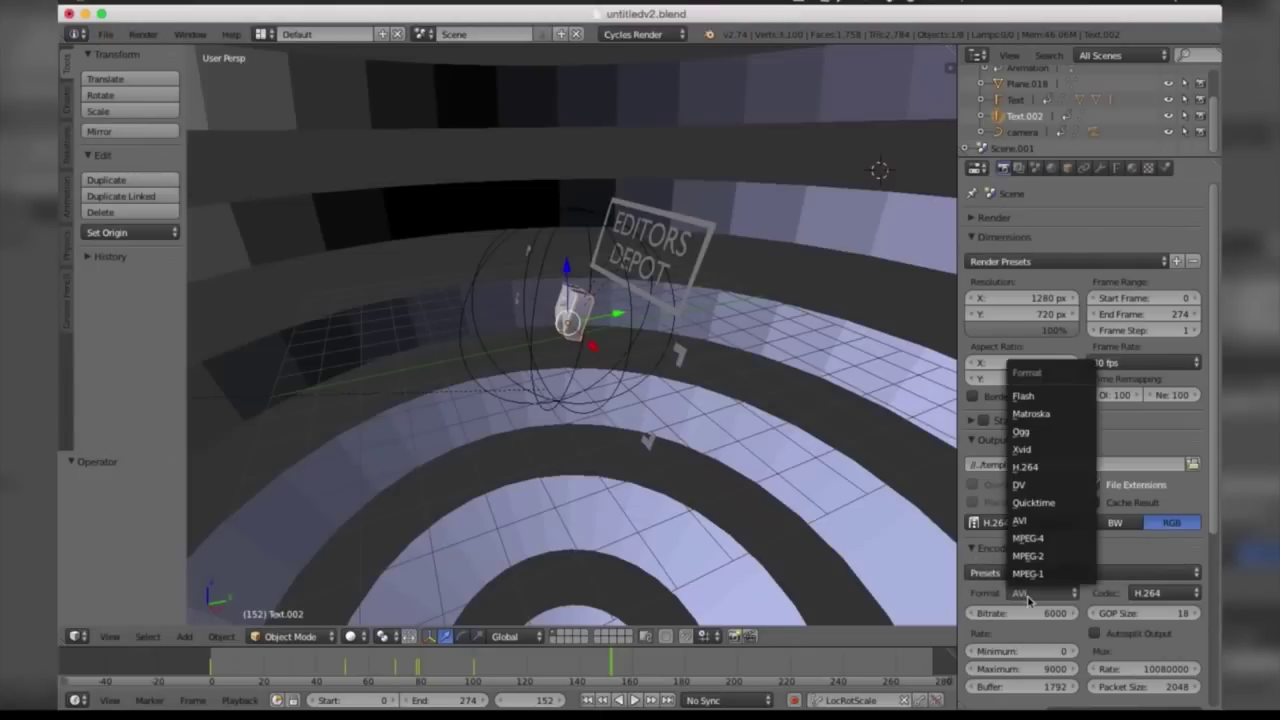
left_click(1032, 468)
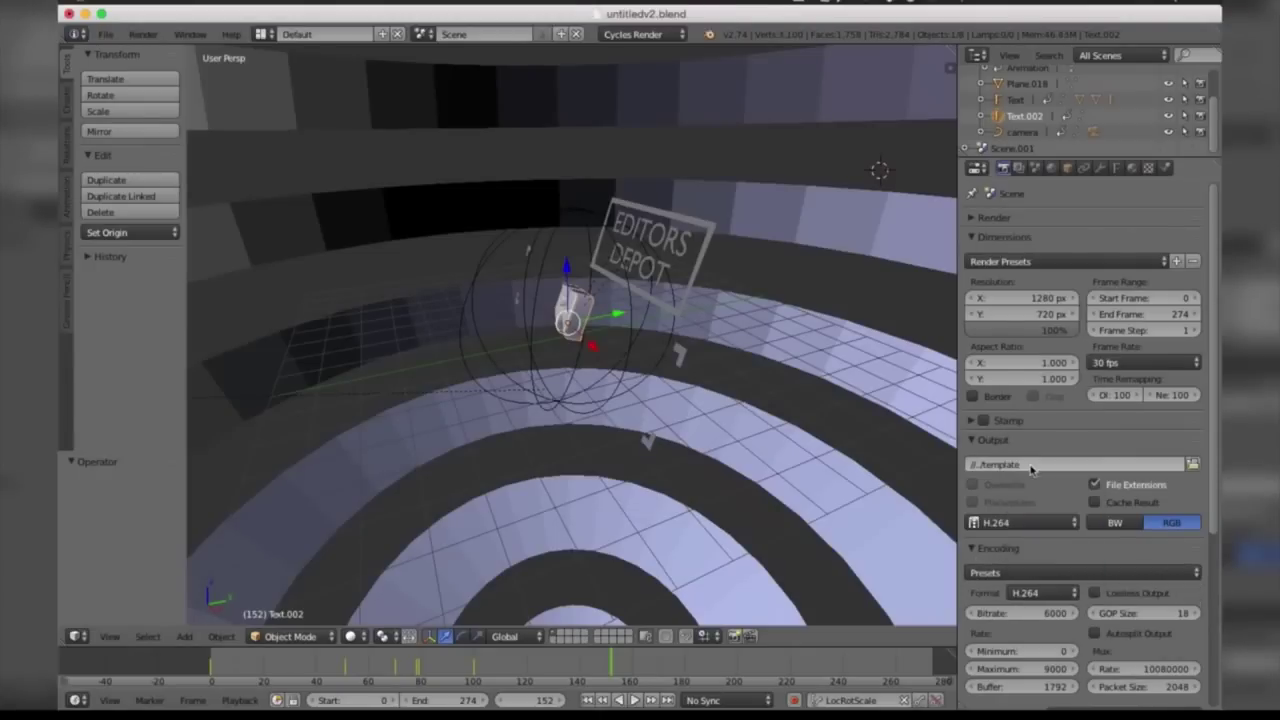
left_click_drag(1210, 458, 1213, 567)
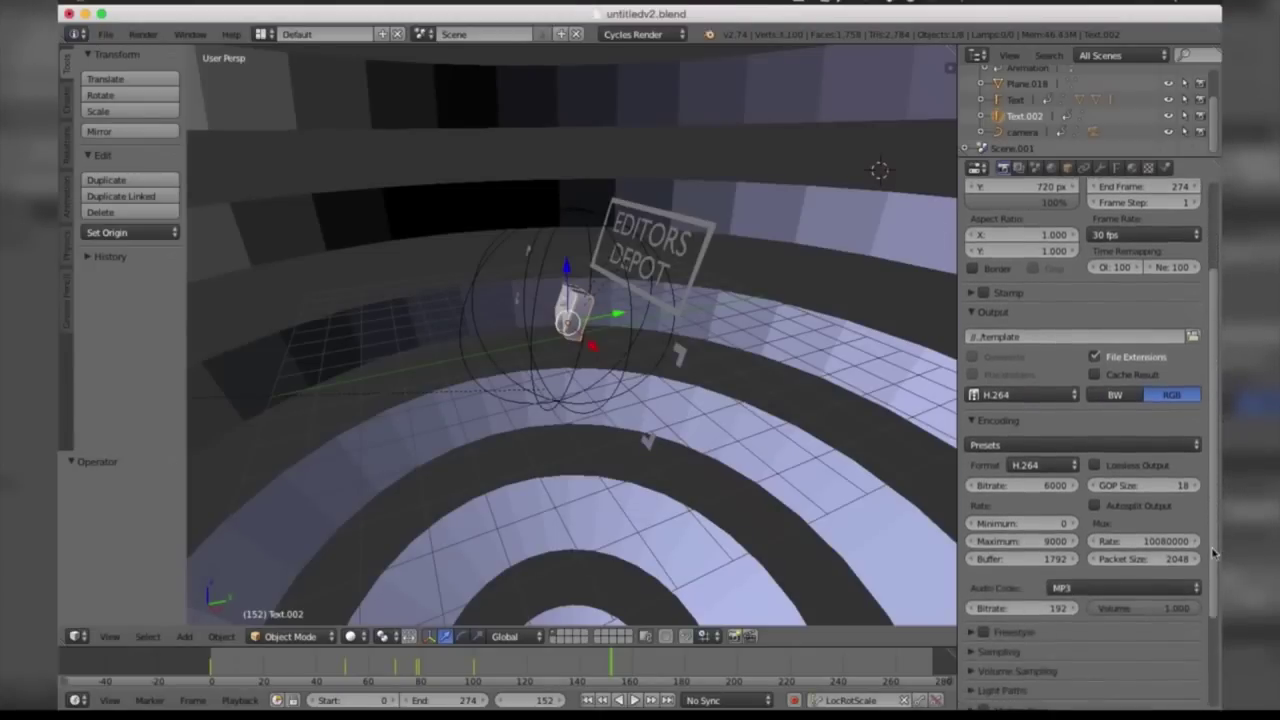
Switch the output file format to QuickTime and set video quality to 86%.
left_click(1043, 378)
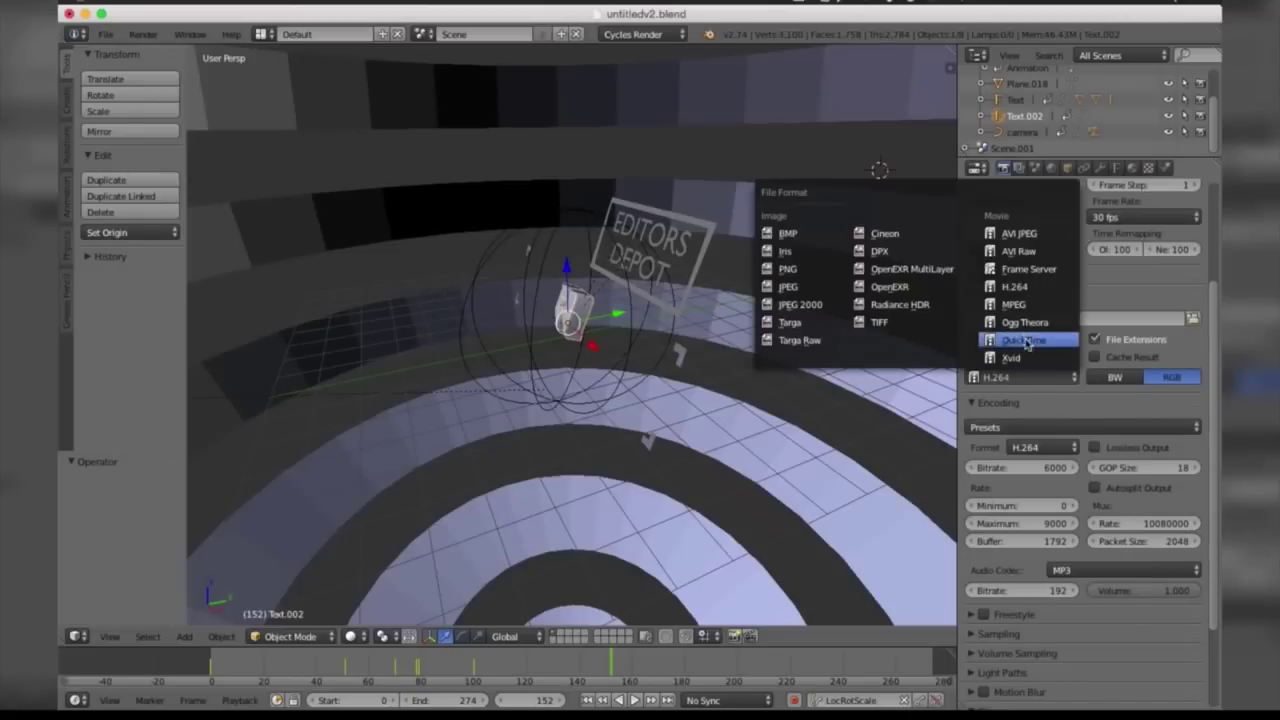
left_click(1025, 341)
left_click(1043, 379)
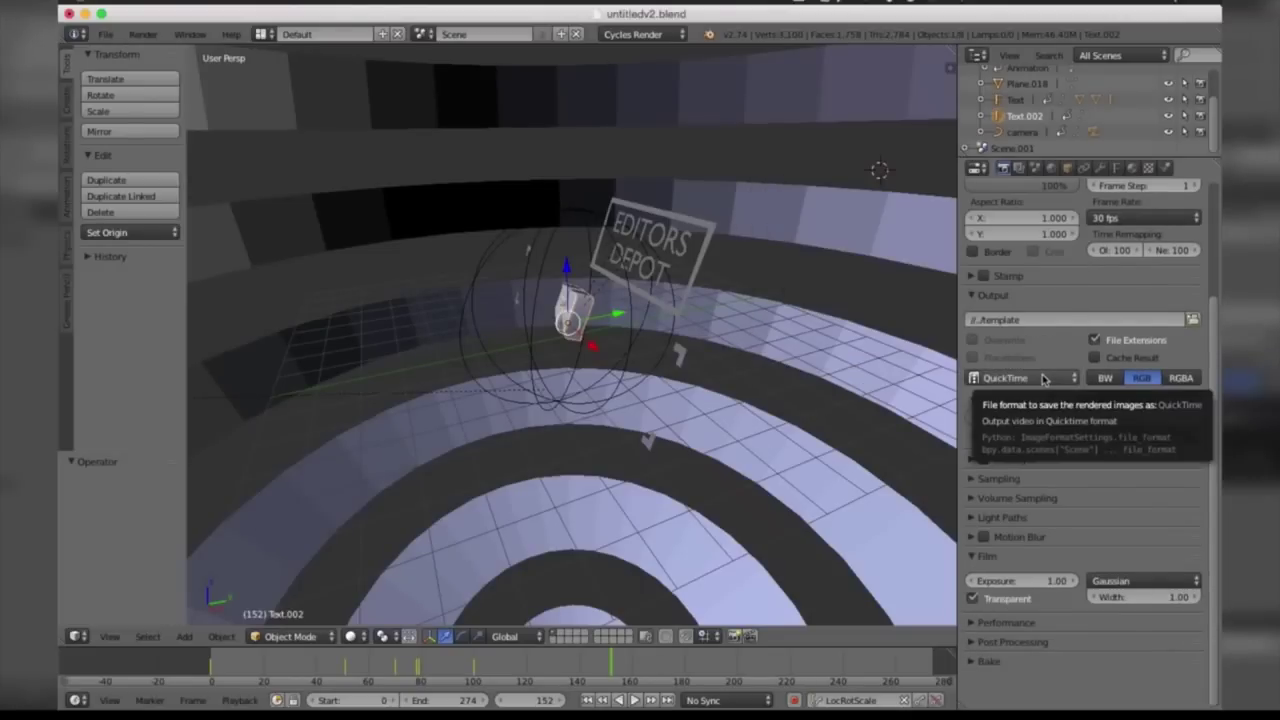
left_click(1043, 378)
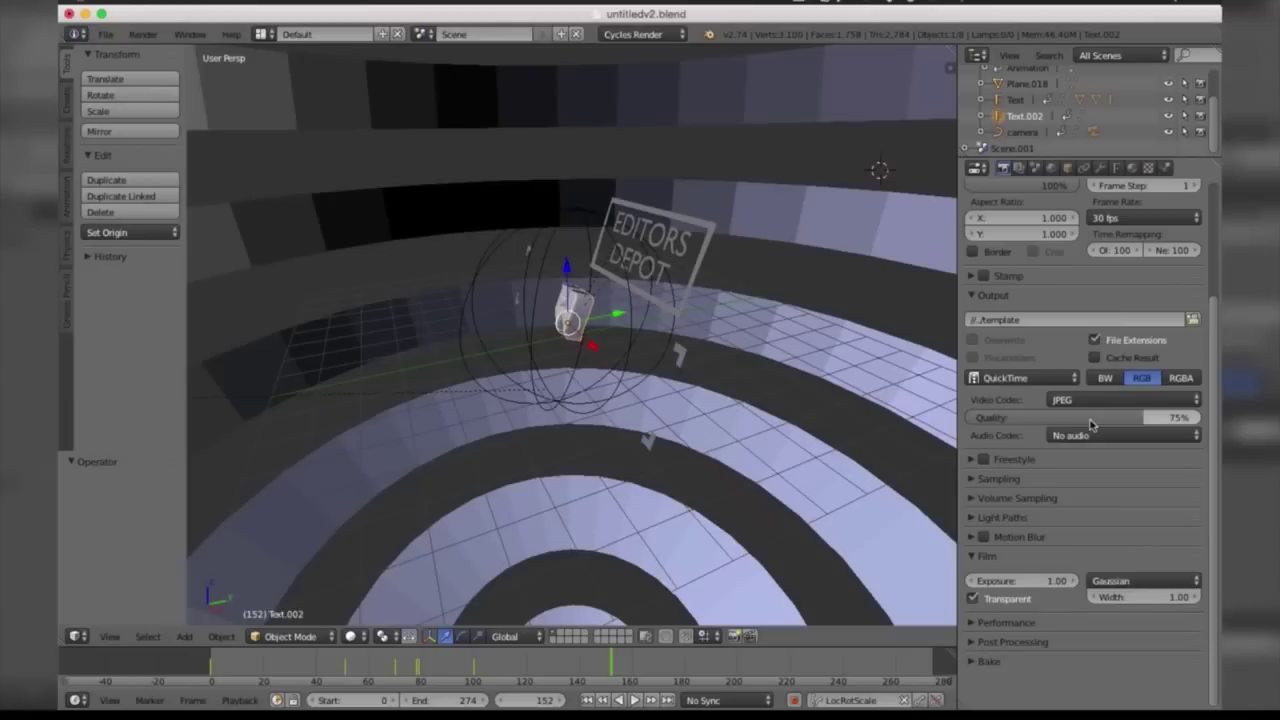
left_click_drag(1091, 424, 960, 398)
left_click_drag(1100, 418, 1075, 418)
scroll(1080, 300, "up", 2)
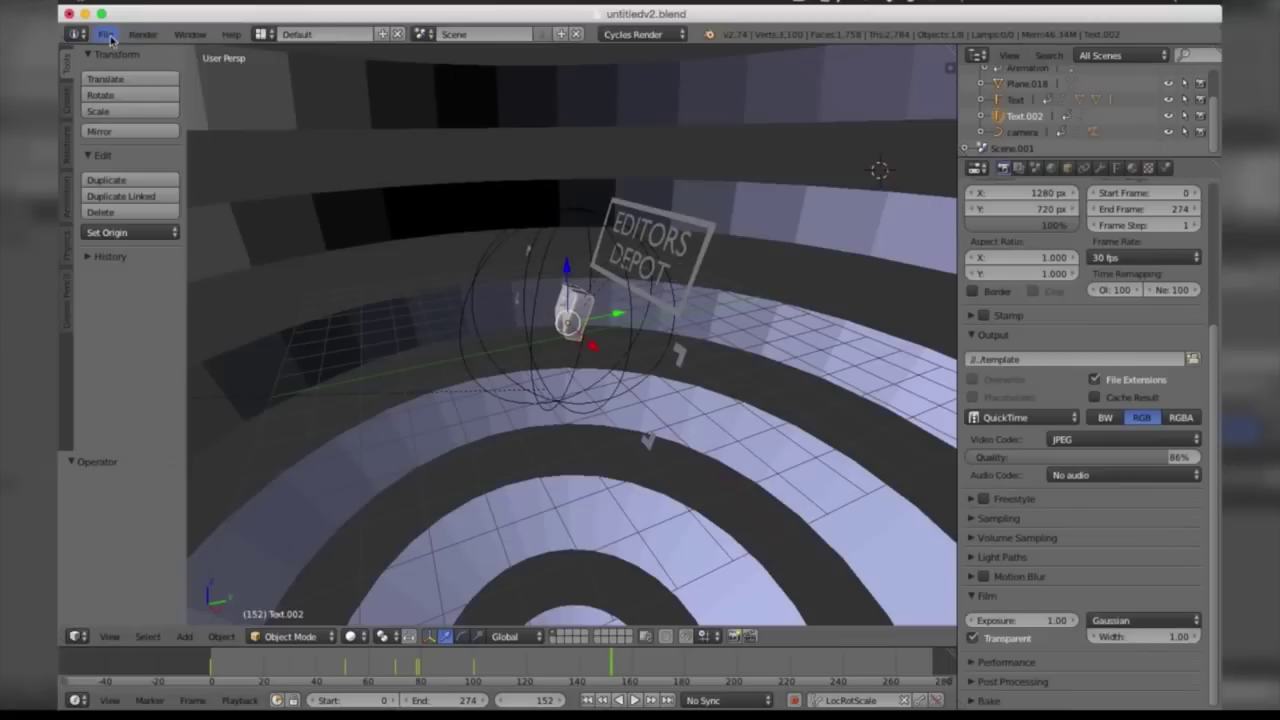
left_click(140, 35)
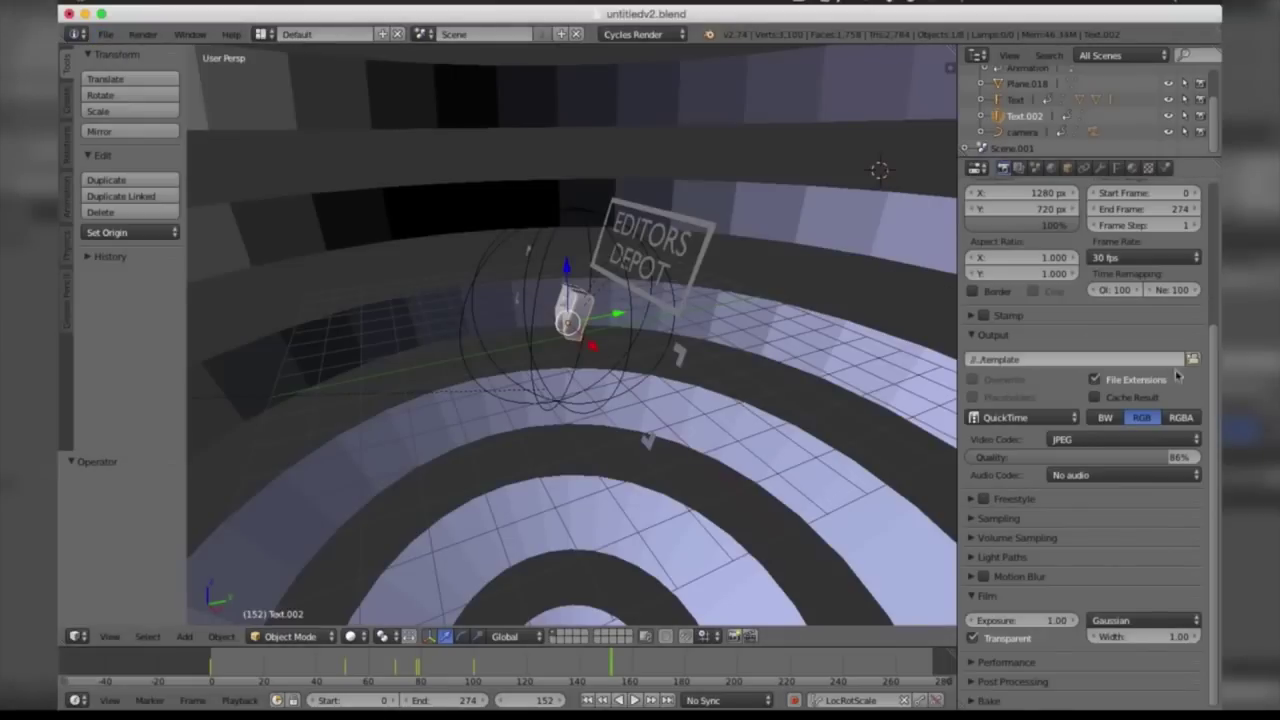
scroll(1168, 270, "up", 2)
scroll(1168, 270, "up", 2)
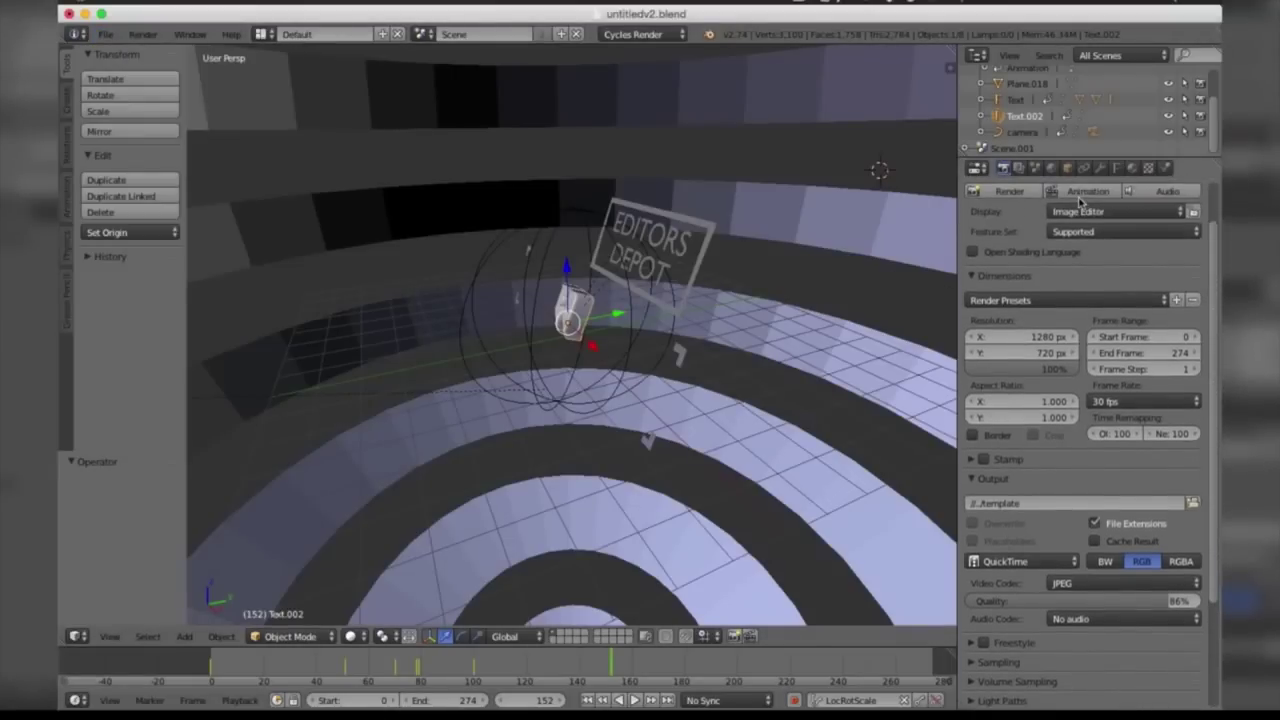